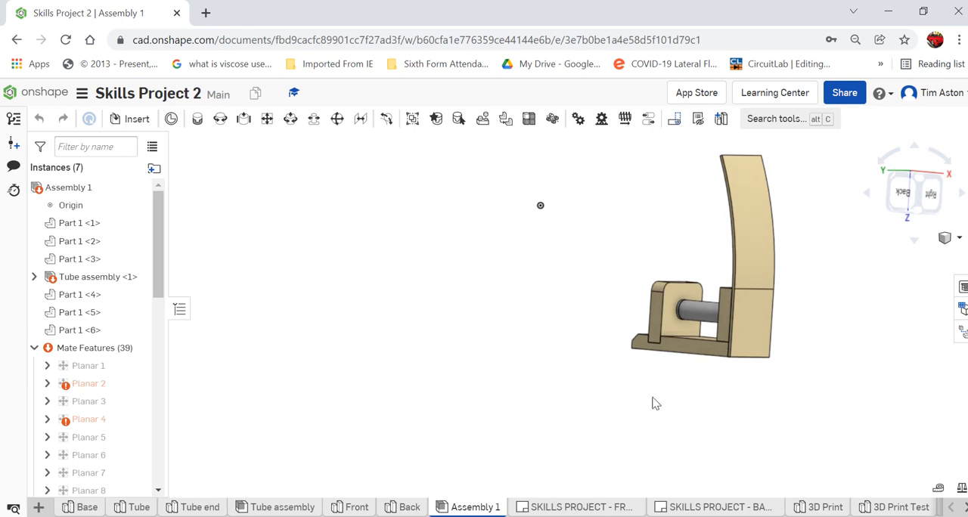
View the front part's drawing sheet and return to Assembly 1.
click(582, 508)
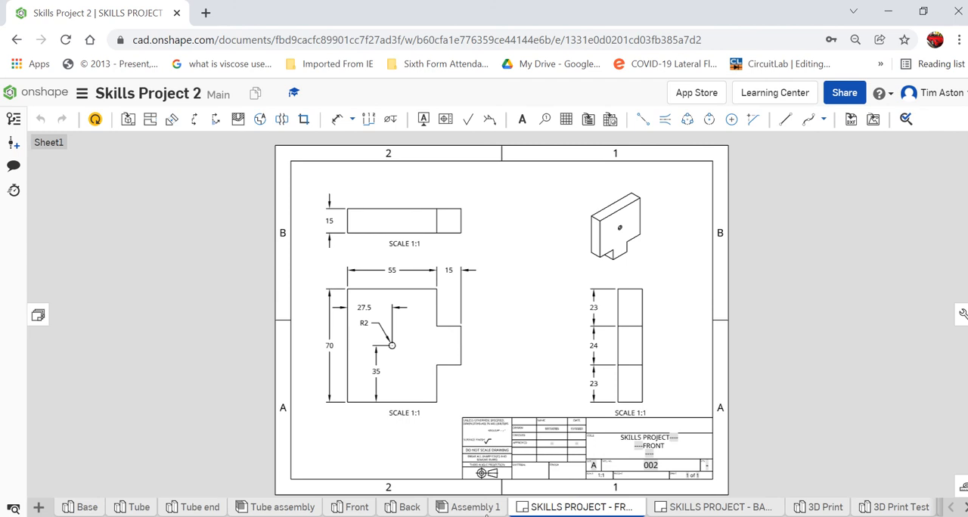
click(477, 509)
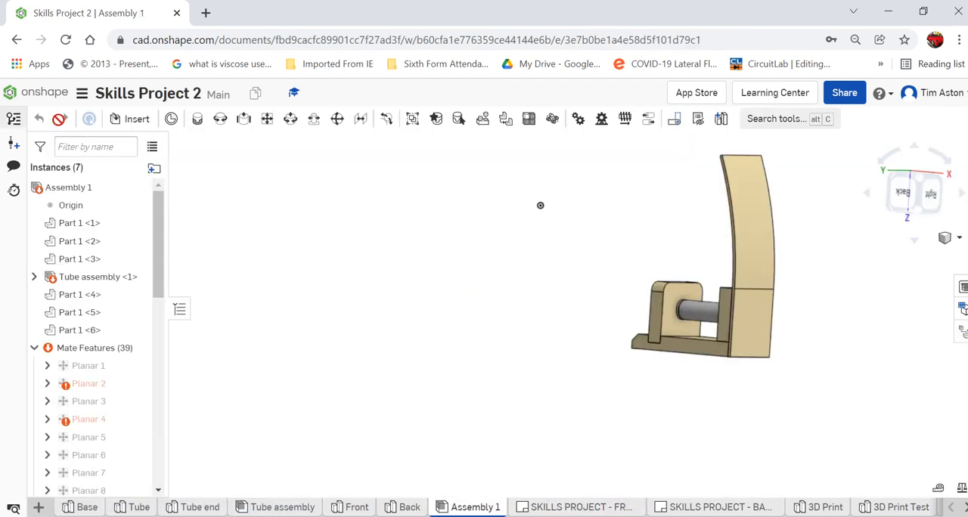
Go back to the document list and create a new document named "Skills project 2".
click(56, 96)
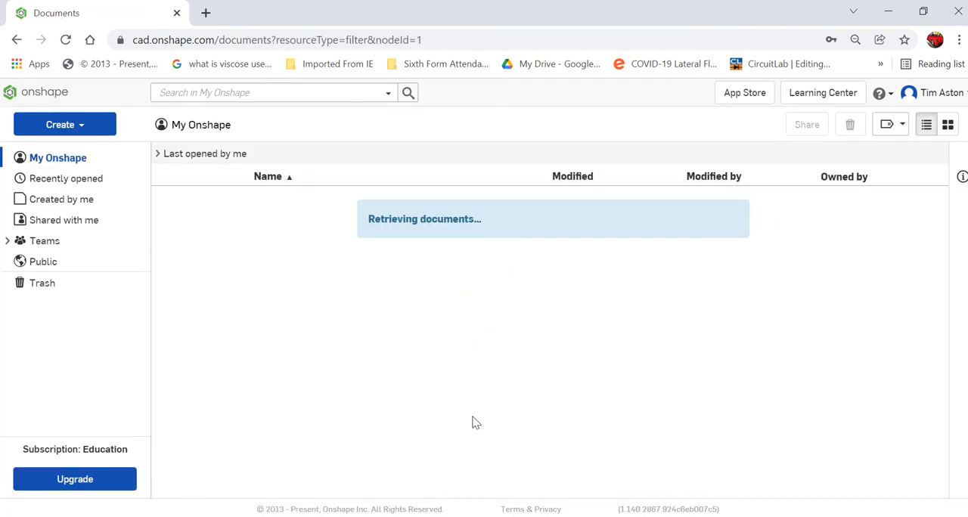
scroll(401, 376, down, 2)
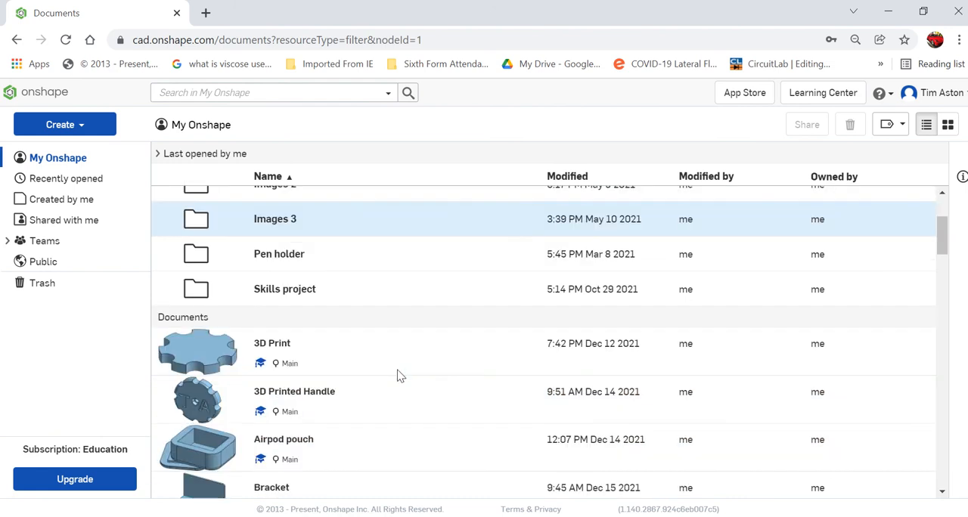
scroll(401, 376, down, 2)
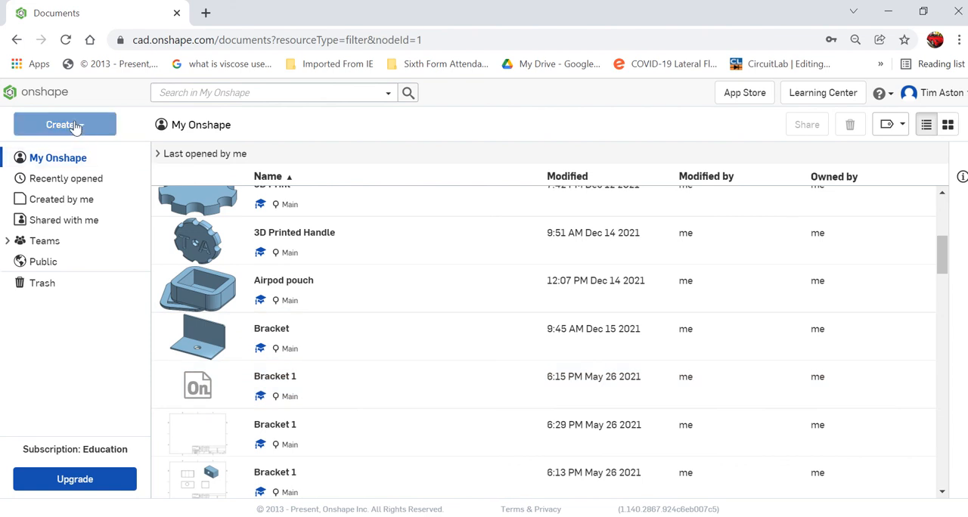
click(76, 126)
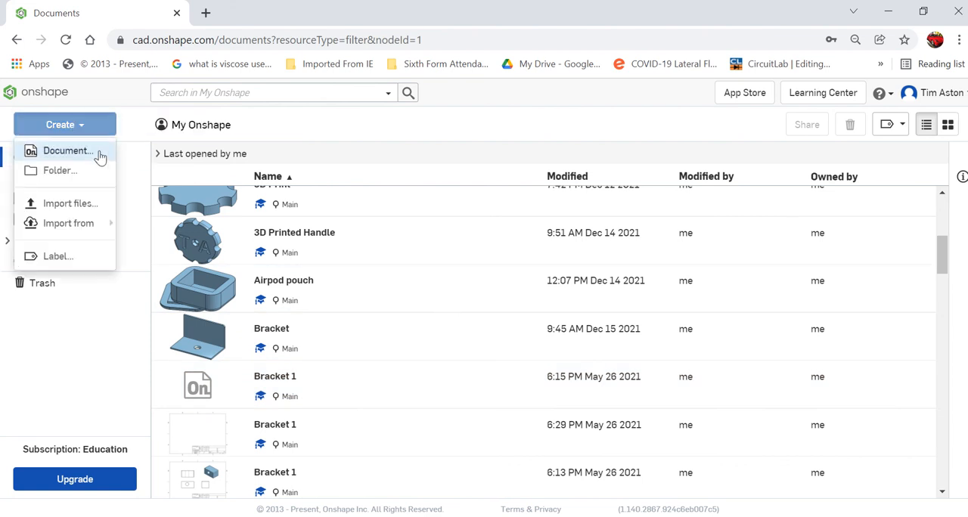
click(100, 152)
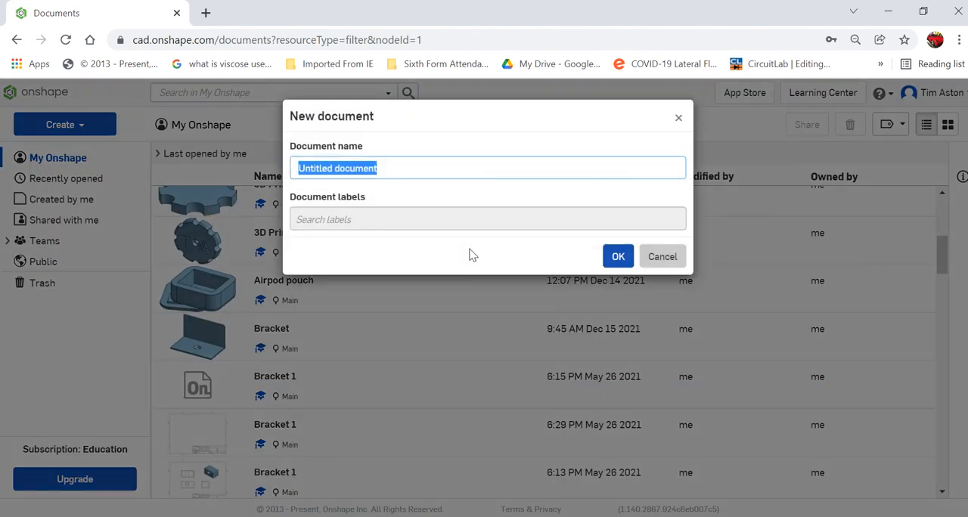
text(Skills pro)
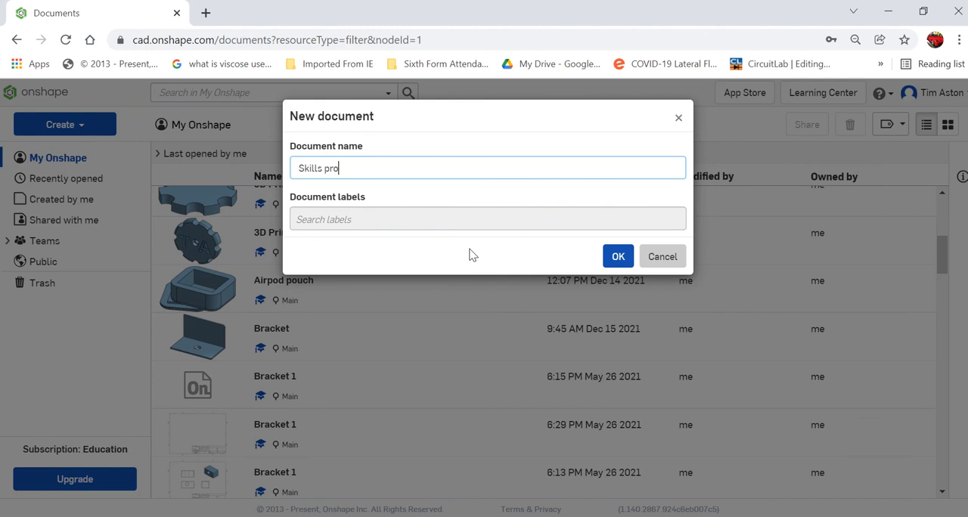
text(ject 2)
click(621, 257)
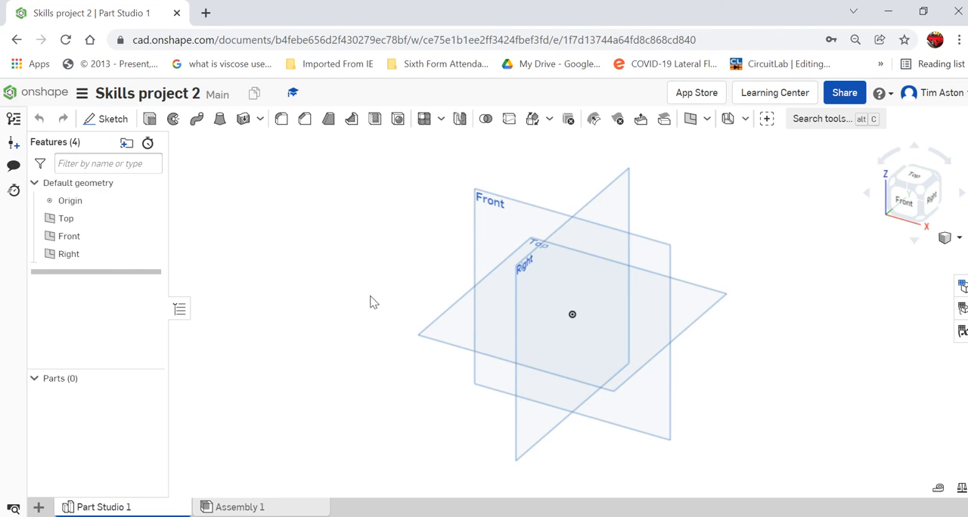
Start a sketch on the Top plane and draw a corner rectangle about 125 by 54 mm around the origin.
click(114, 119)
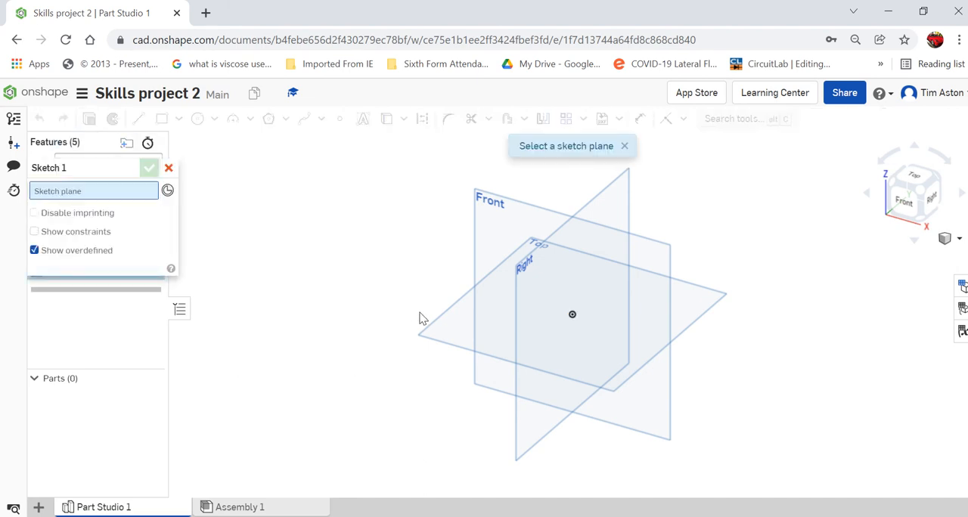
click(464, 322)
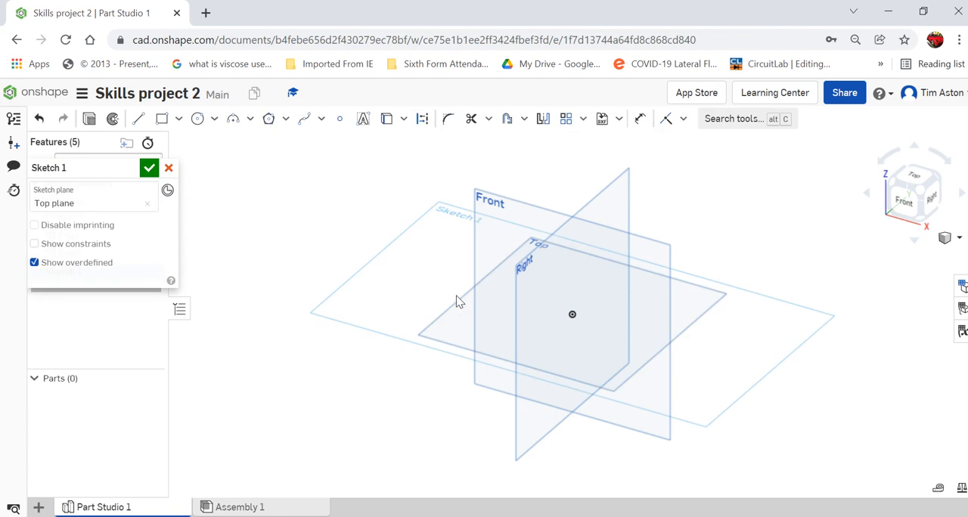
click(918, 177)
click(162, 119)
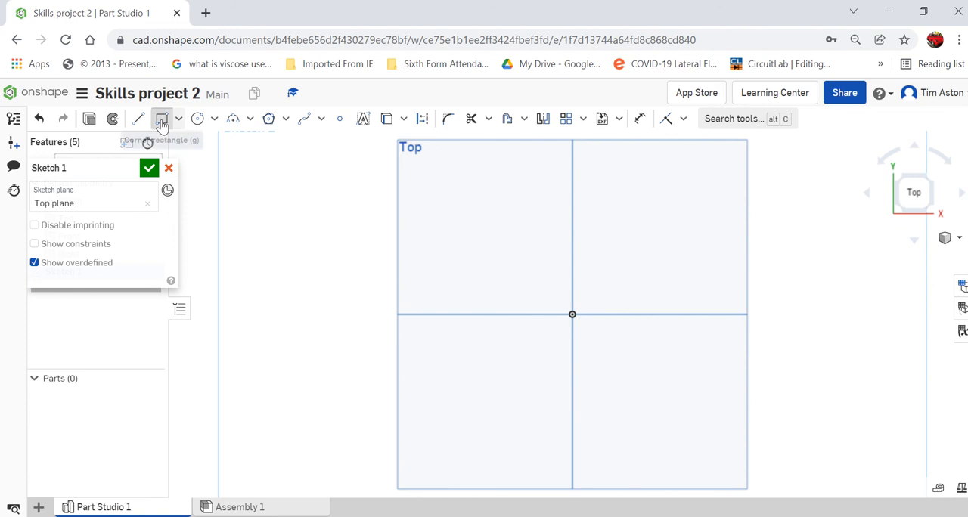
mouse_move(437, 267)
mouse_down()
mouse_move(507, 345)
mouse_move(728, 393)
mouse_up()
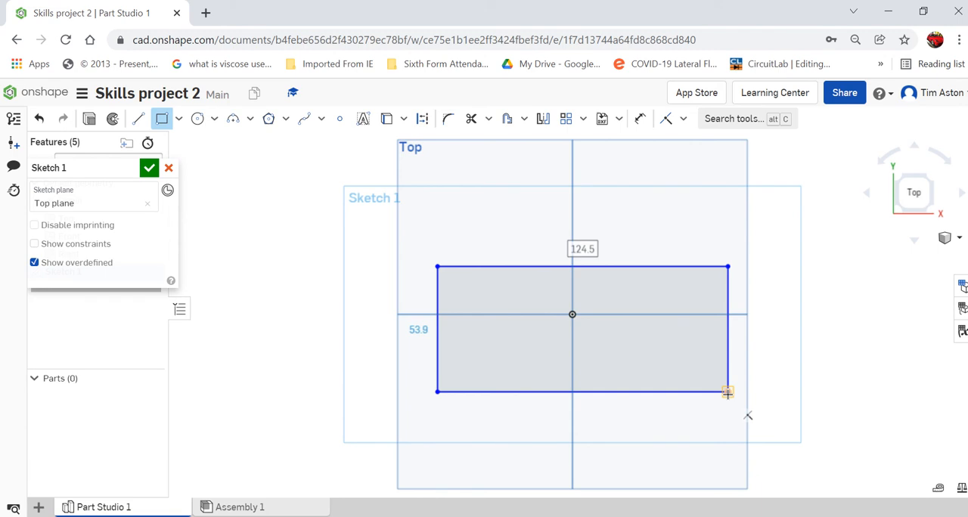
Set the rectangle's width to 120 mm and height to 70 mm, and finish the sketch.
text(120)
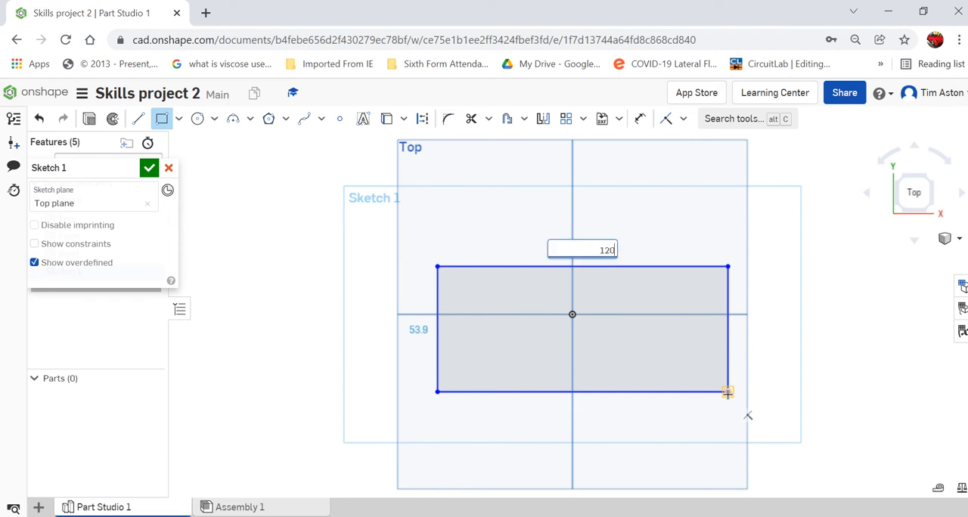
key(Return)
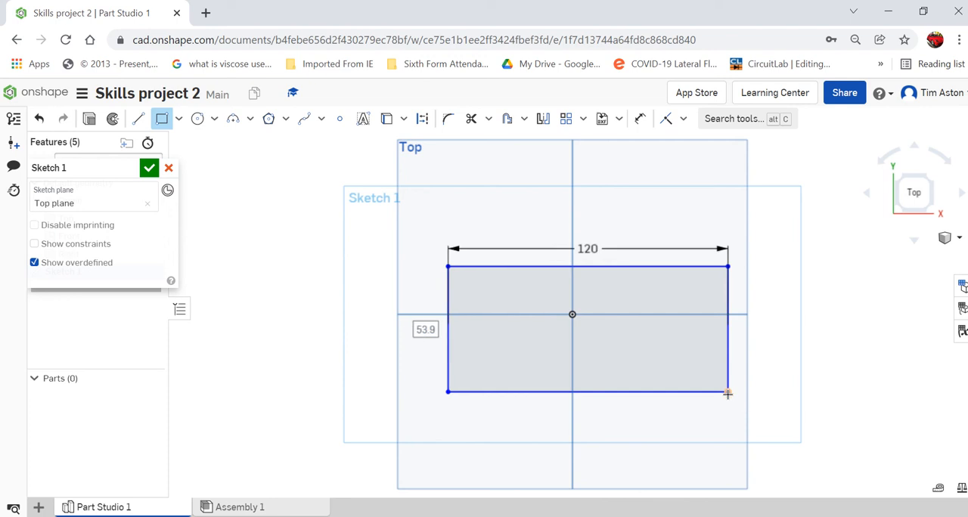
text(7)
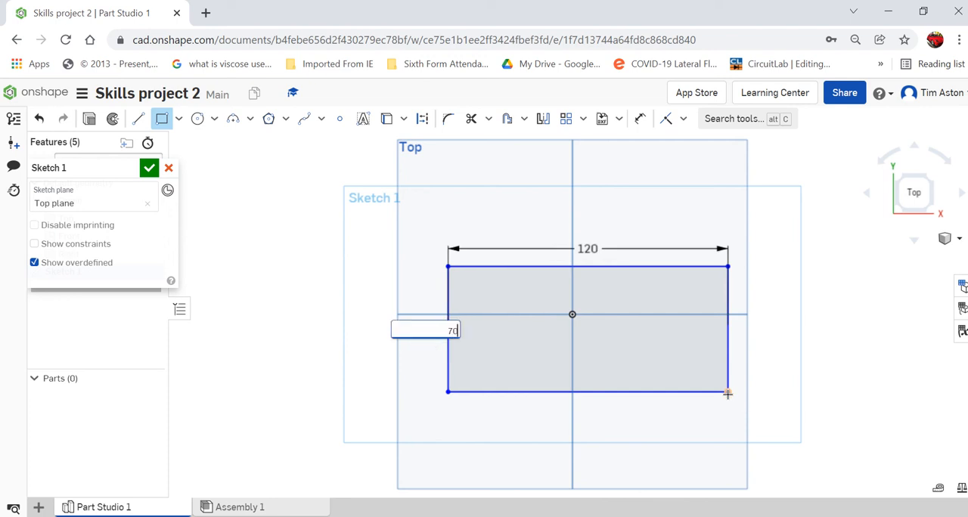
text(0)
key(Return)
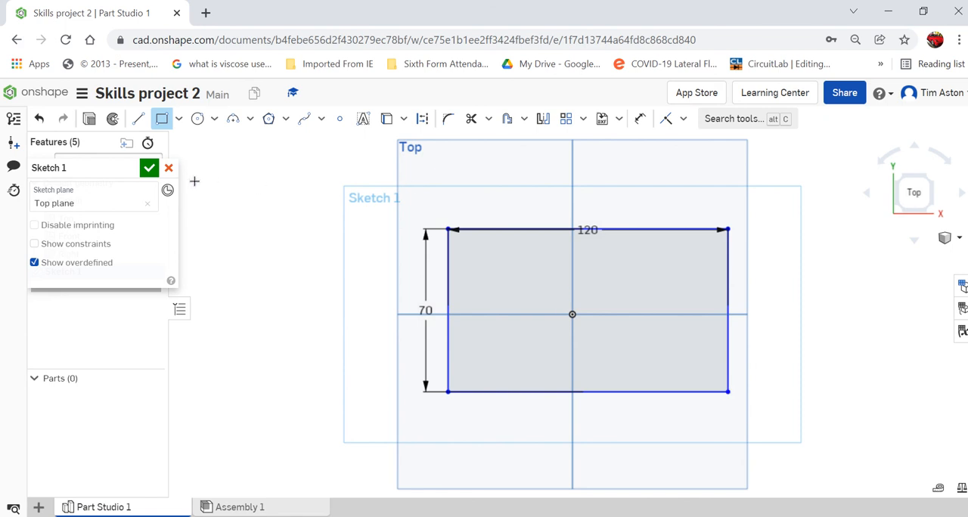
click(150, 169)
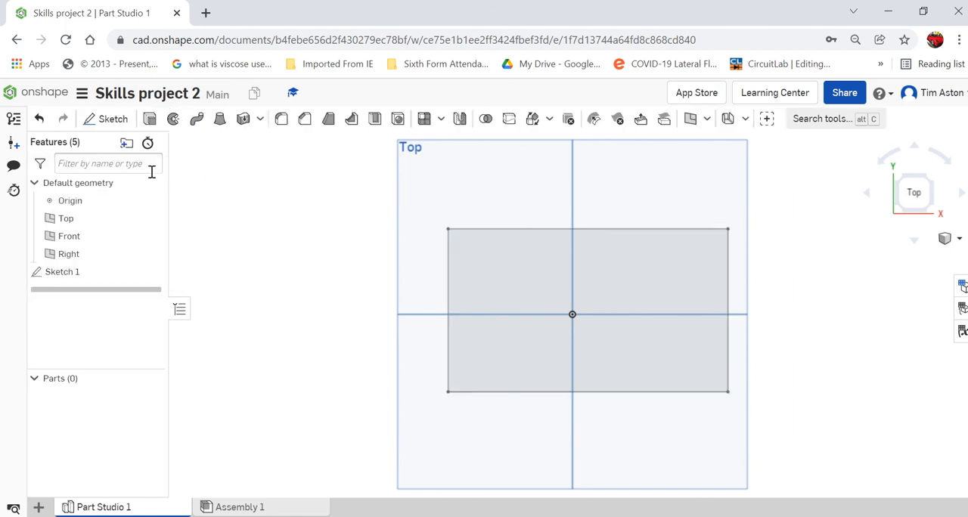
Extrude the rectangle as a new solid with a blind depth of 15 mm.
click(960, 241)
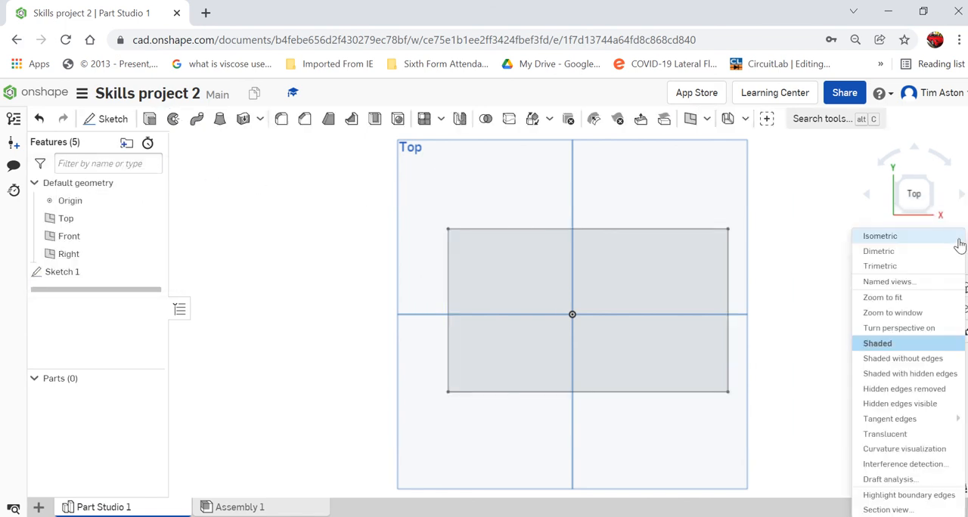
click(914, 240)
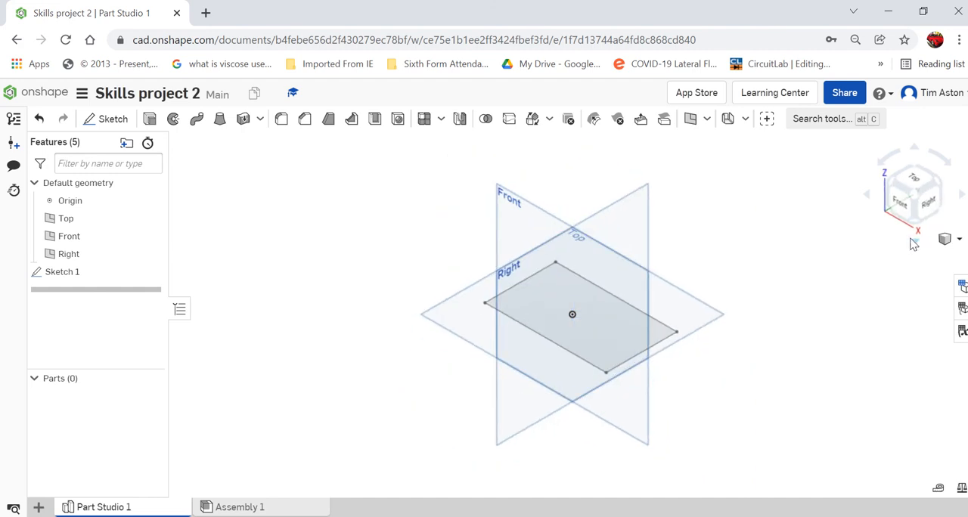
click(151, 122)
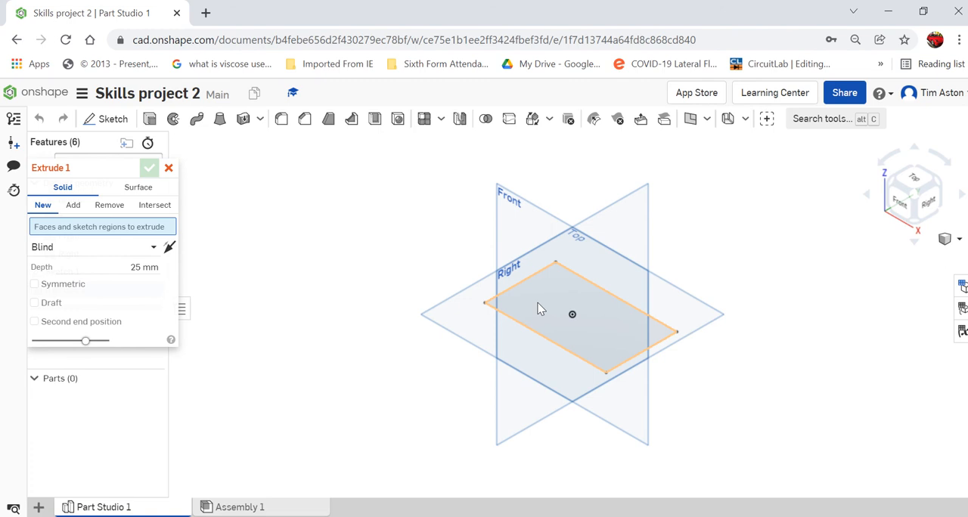
click(540, 309)
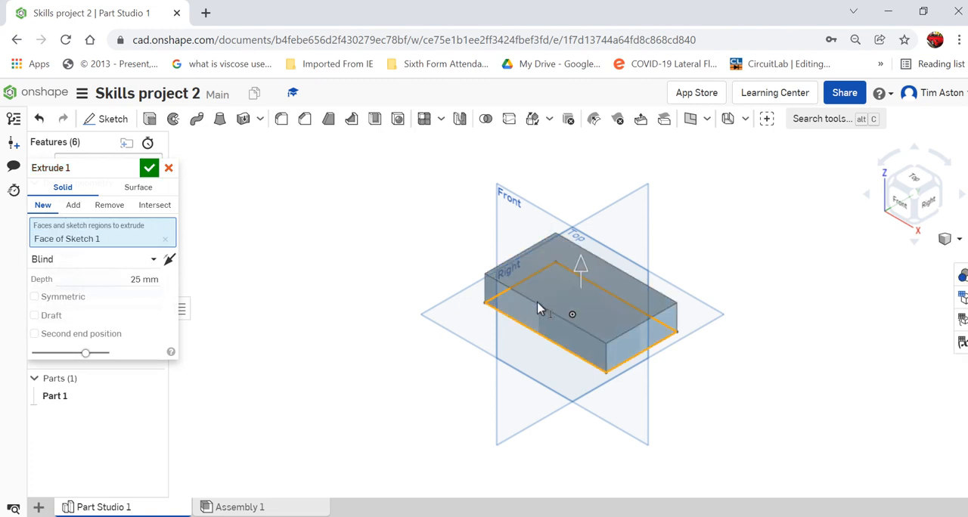
click(141, 280)
text(15)
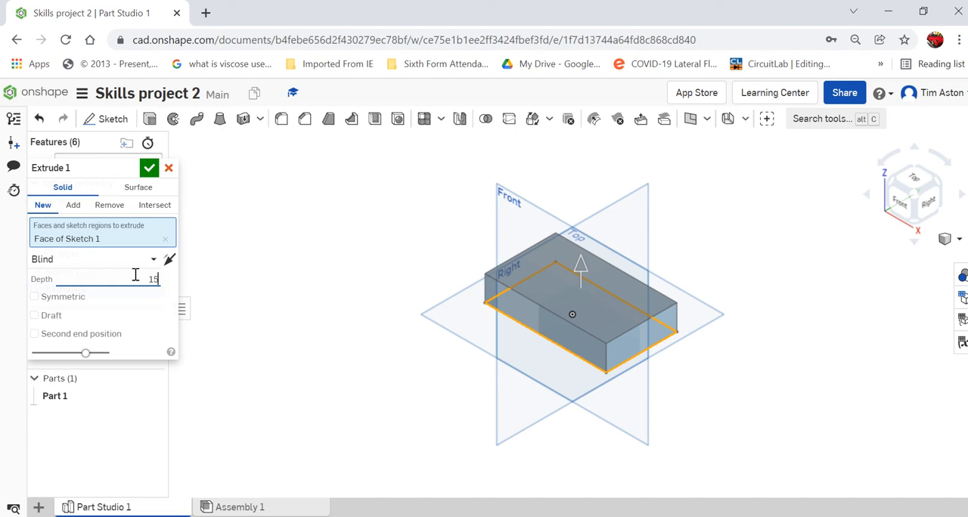
key(Return)
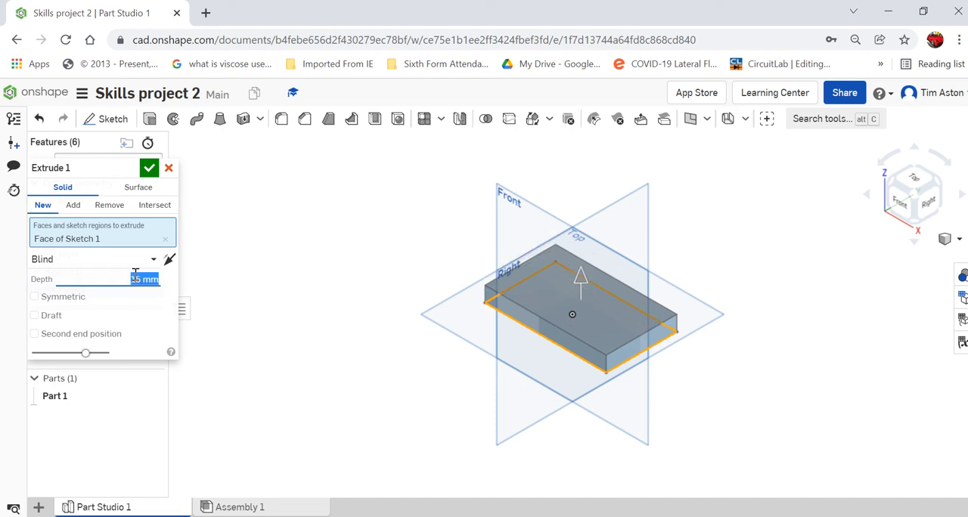
click(148, 168)
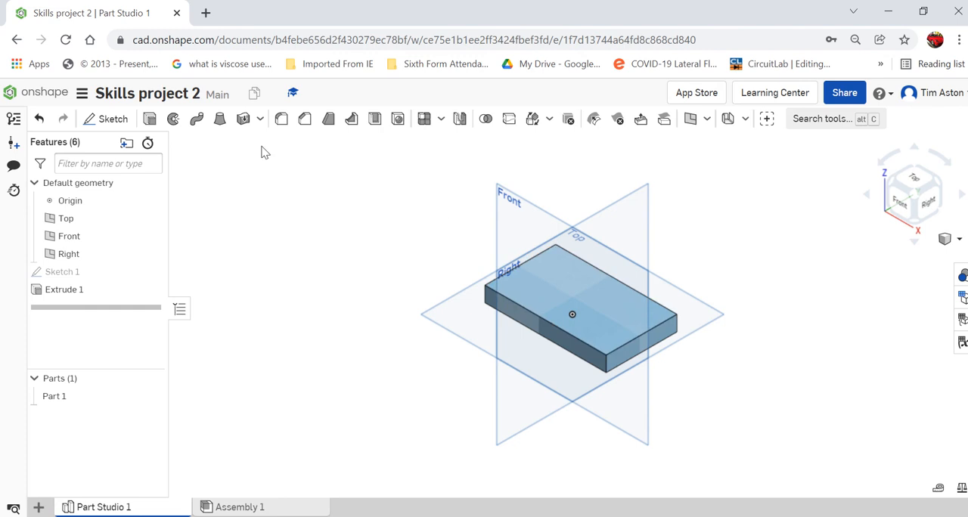
Sketch a corner rectangle about 16 mm wide on the plate's top face, spanning between its two long edges near one end.
click(110, 119)
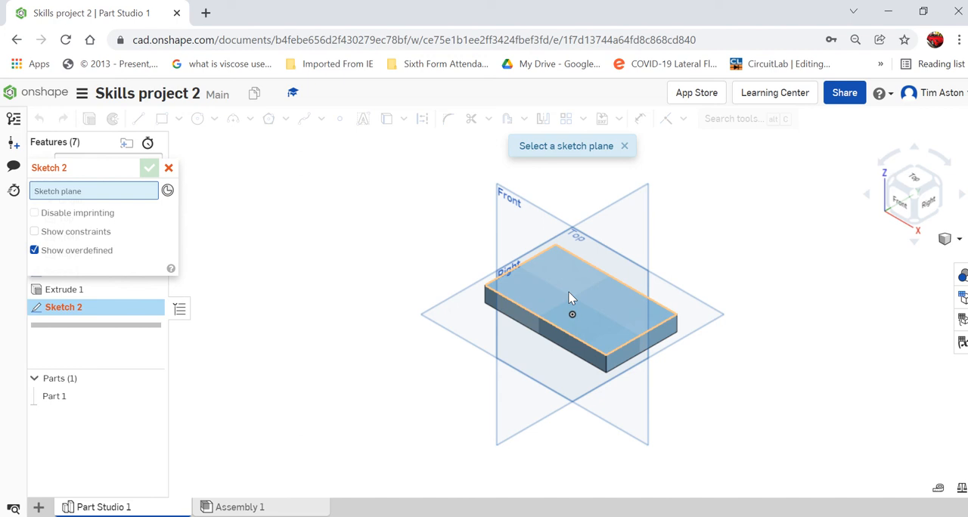
click(568, 297)
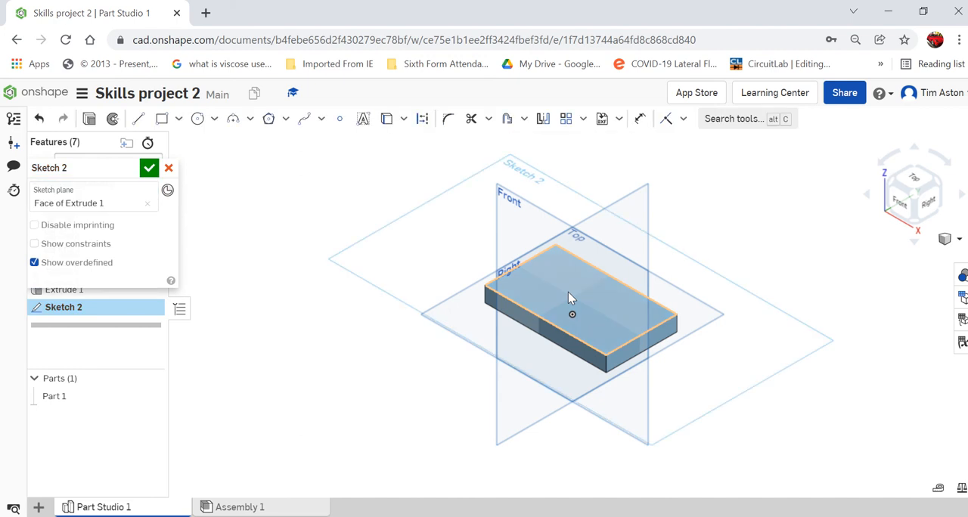
click(915, 185)
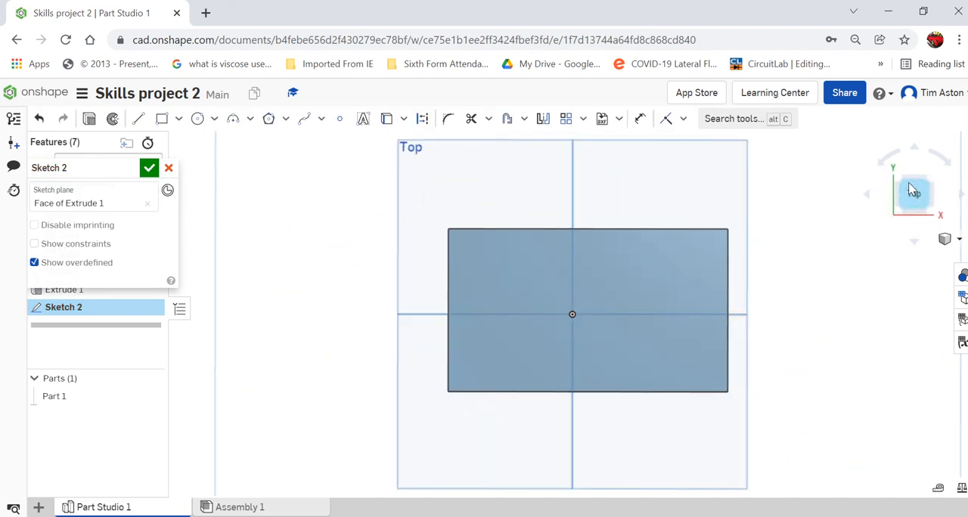
click(162, 119)
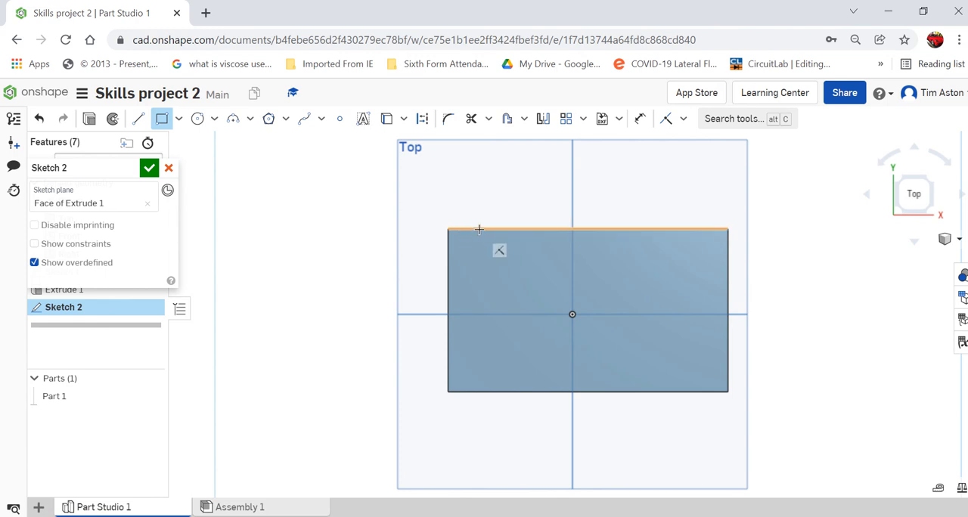
click(479, 229)
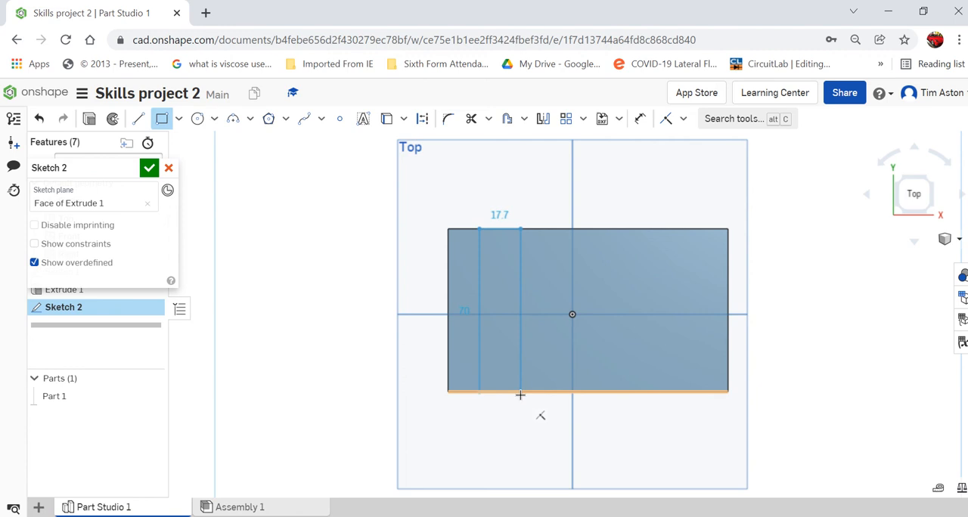
click(518, 392)
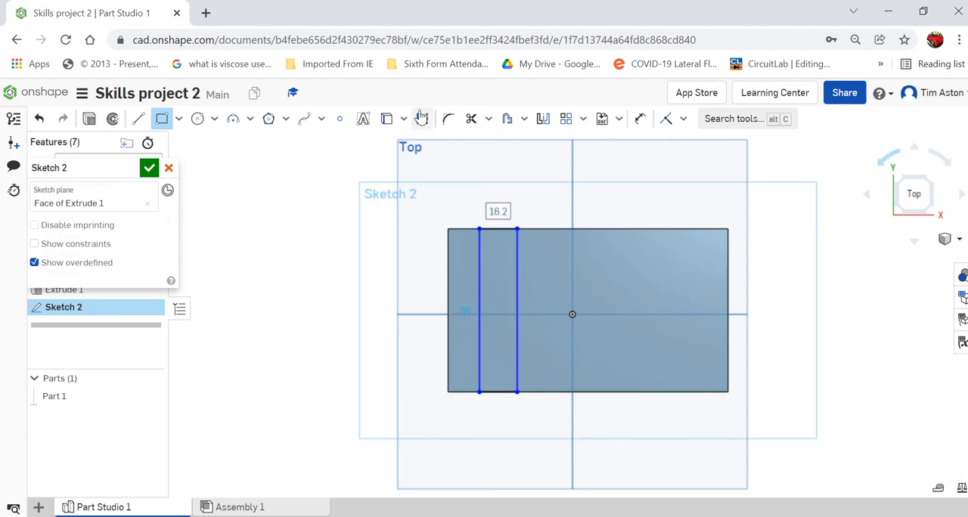
Set the narrow rectangle's width to 15 mm.
text(15)
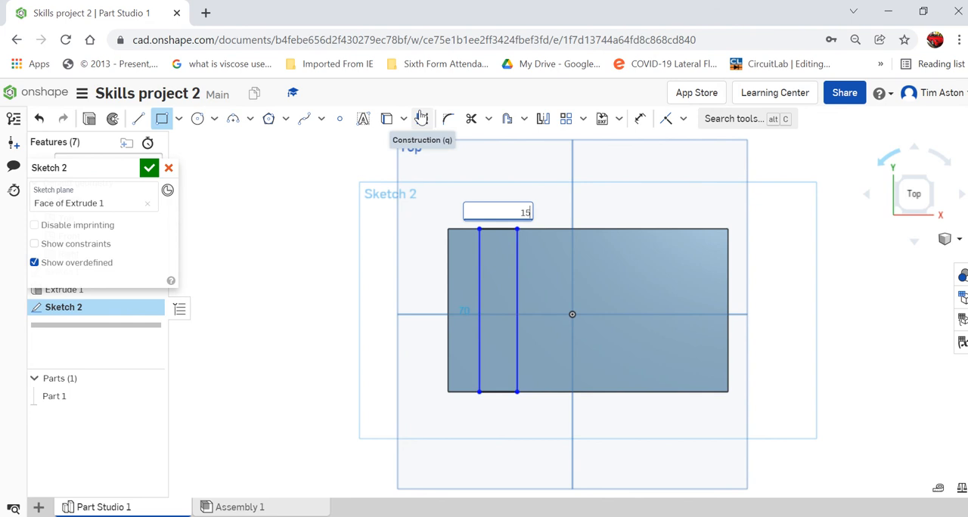
key(Return)
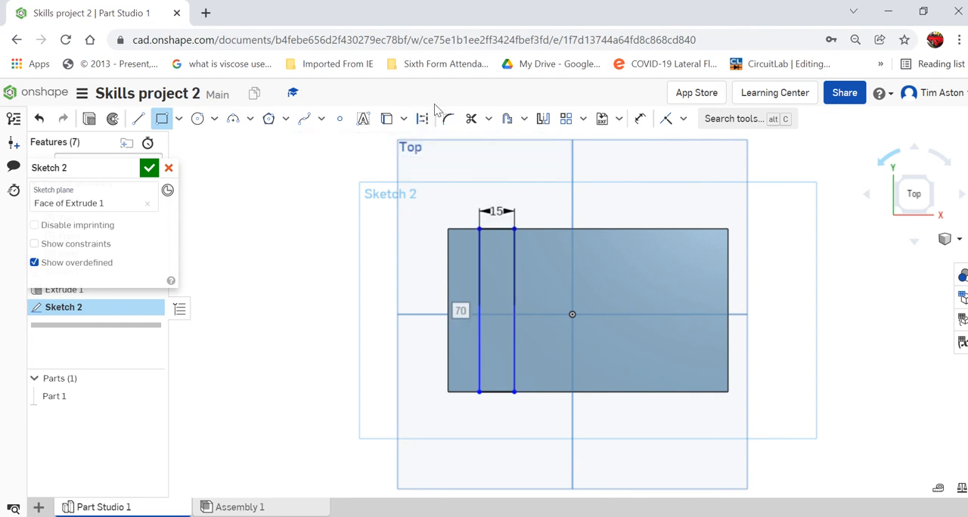
scroll(465, 236, down, 5)
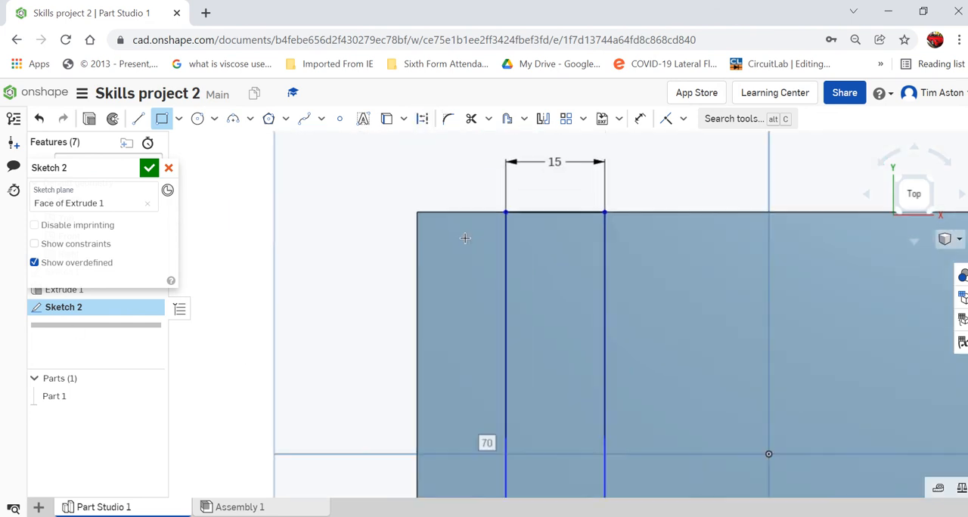
scroll(465, 238, up, 3)
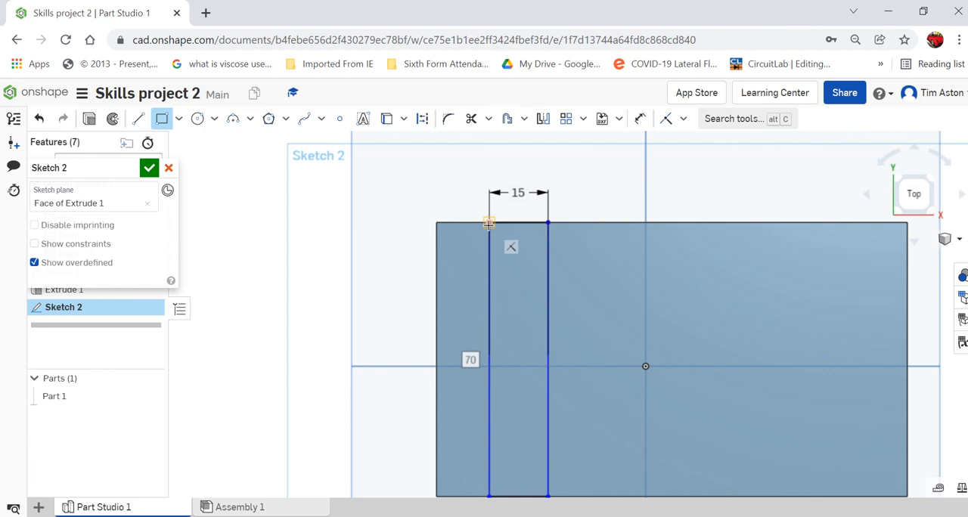
Dimension the strip rectangle's near corner 20 mm from the adjacent corner of the plate, and finish the sketch.
click(639, 121)
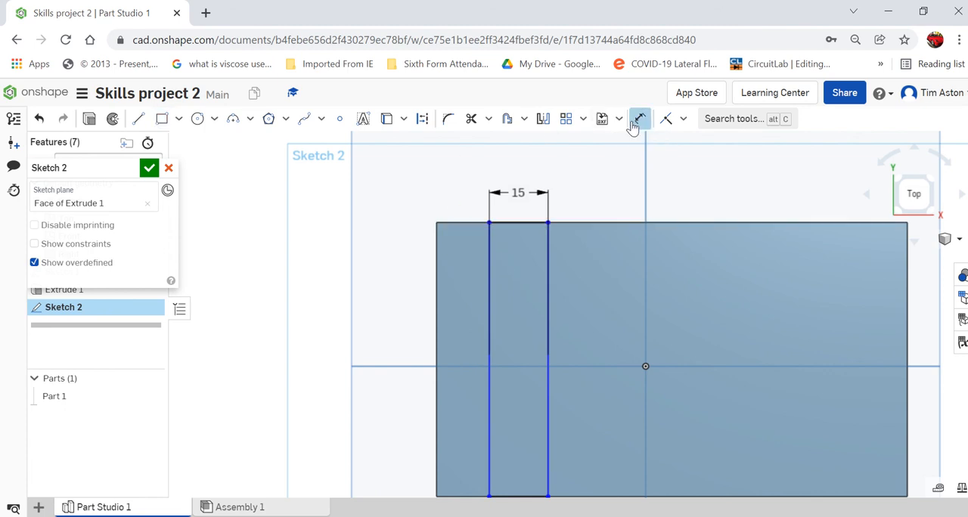
click(490, 223)
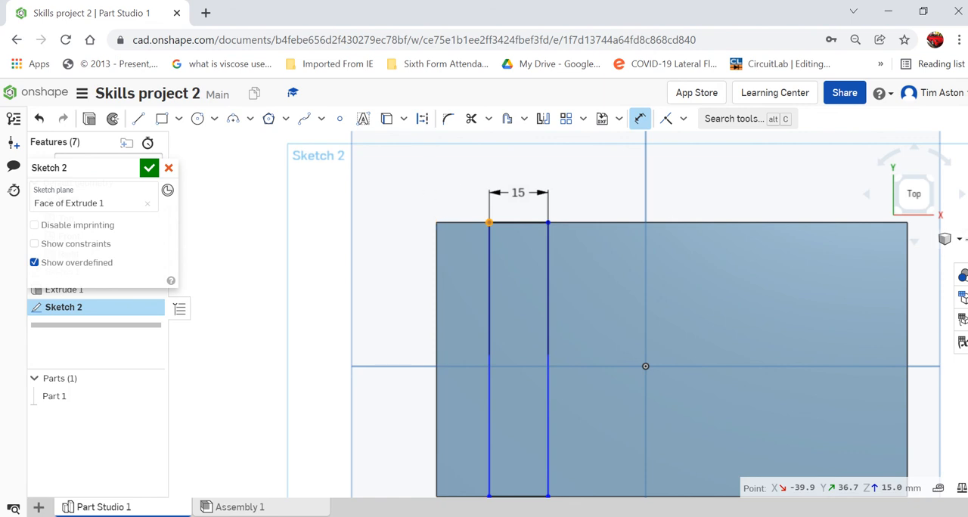
click(955, 240)
click(880, 259)
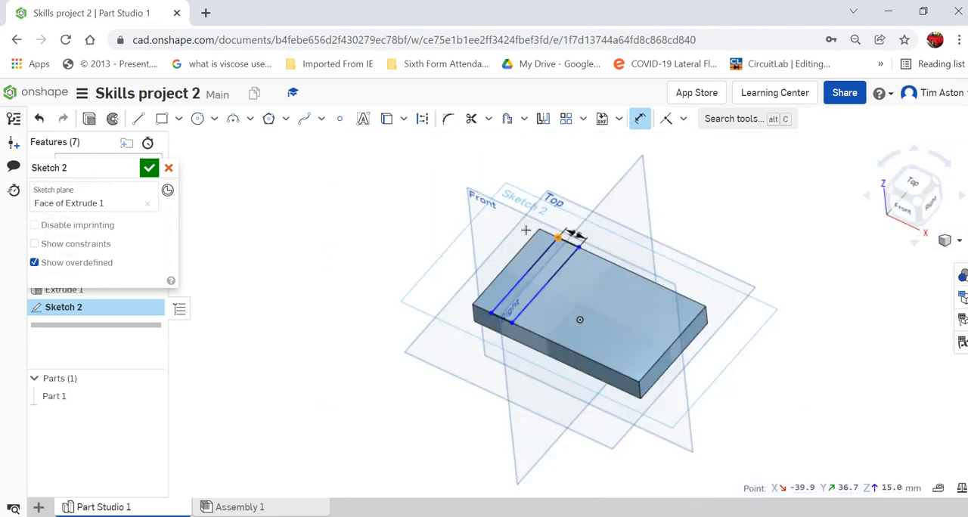
scroll(473, 311, up, 5)
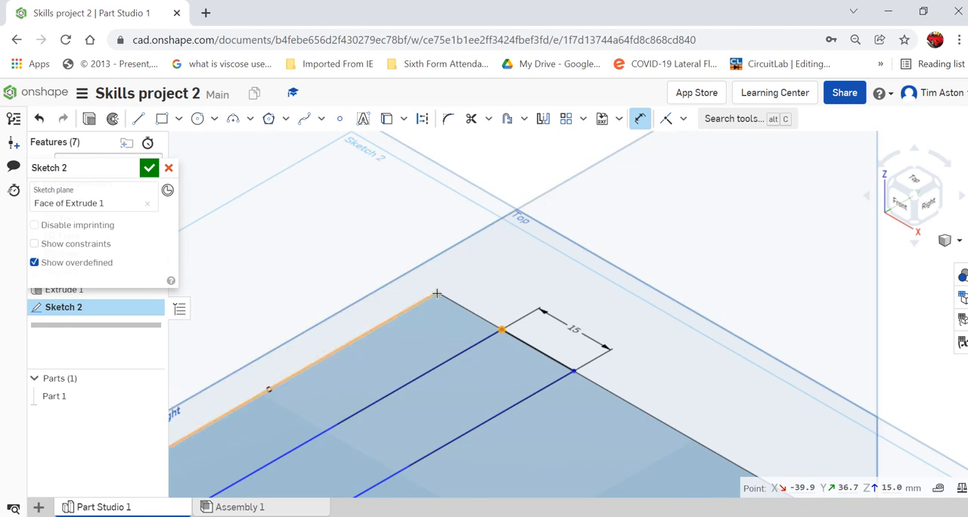
click(501, 330)
click(434, 290)
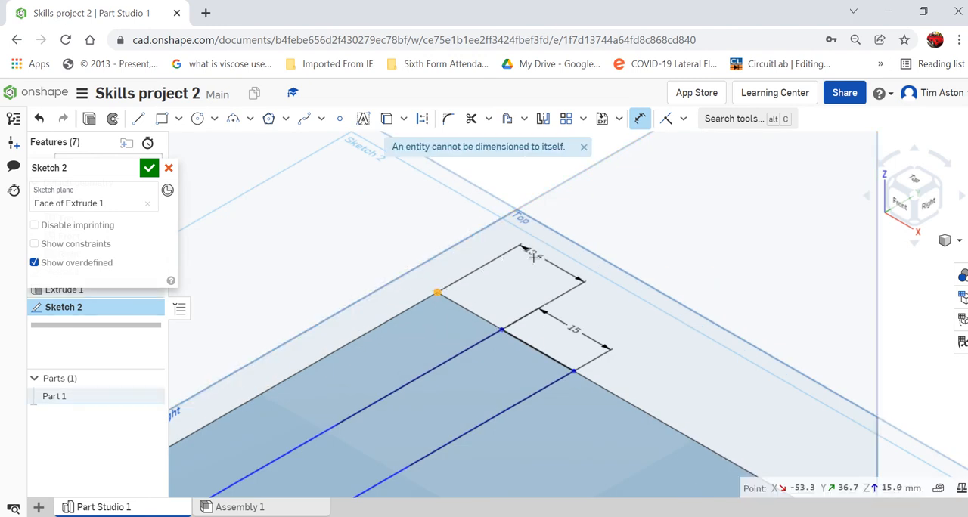
click(529, 250)
text(2)
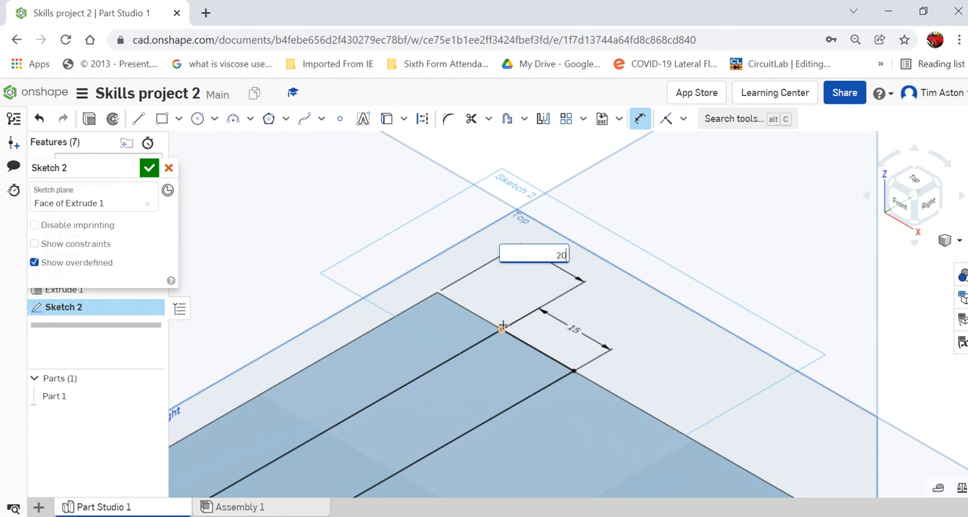
text(0)
key(Return)
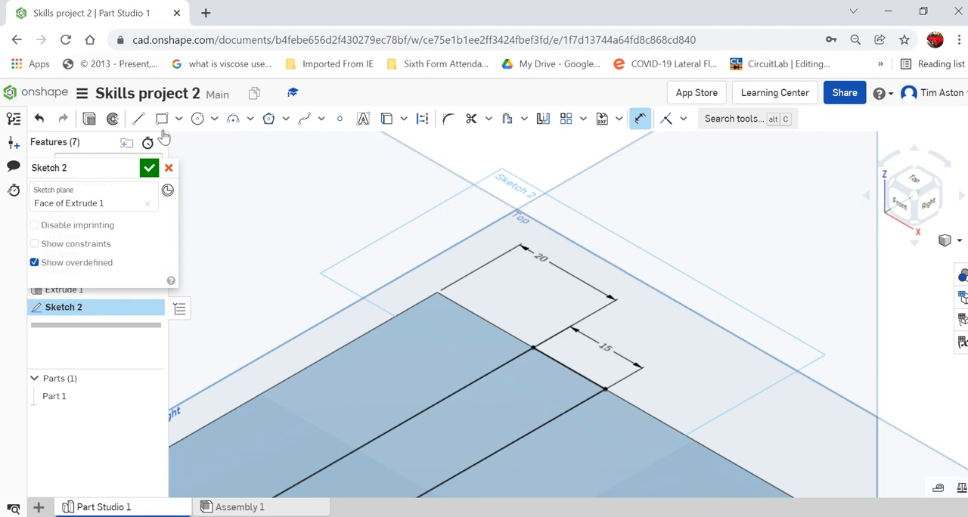
click(149, 169)
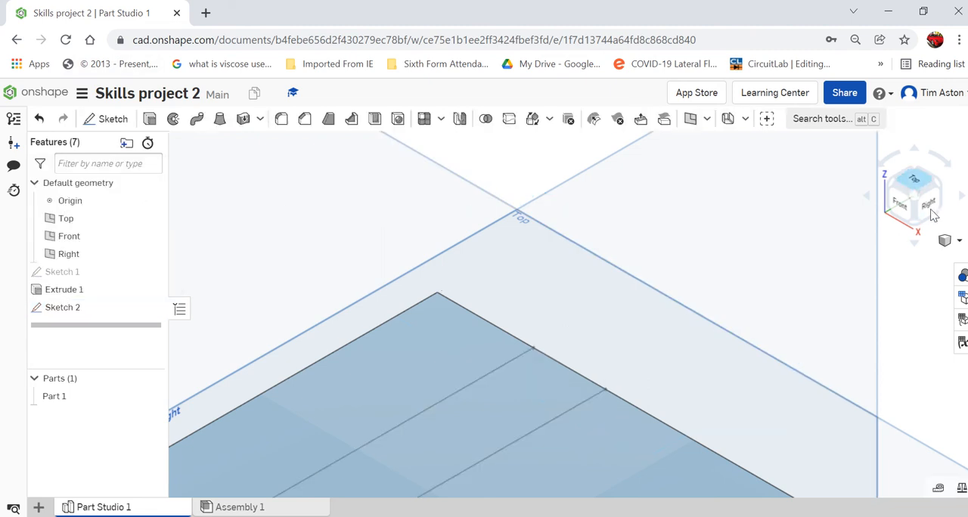
Extrude the narrow strip region as a Remove cut with a blind depth of 7.5 mm into the plate.
click(961, 243)
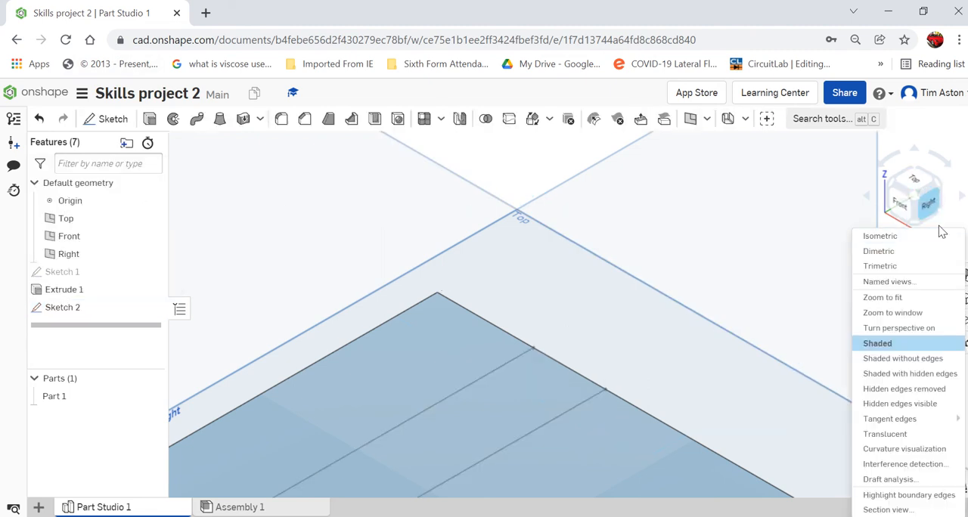
click(935, 172)
scroll(575, 272, up, 5)
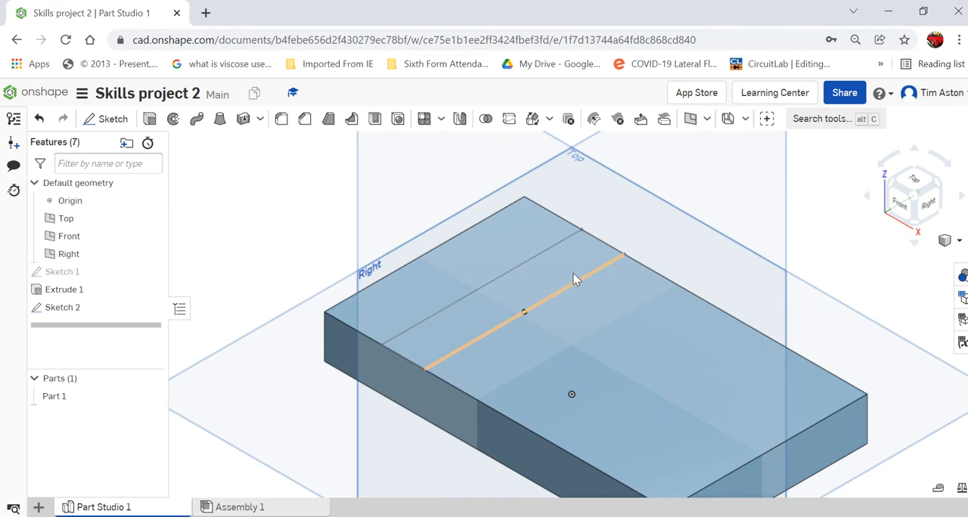
click(149, 119)
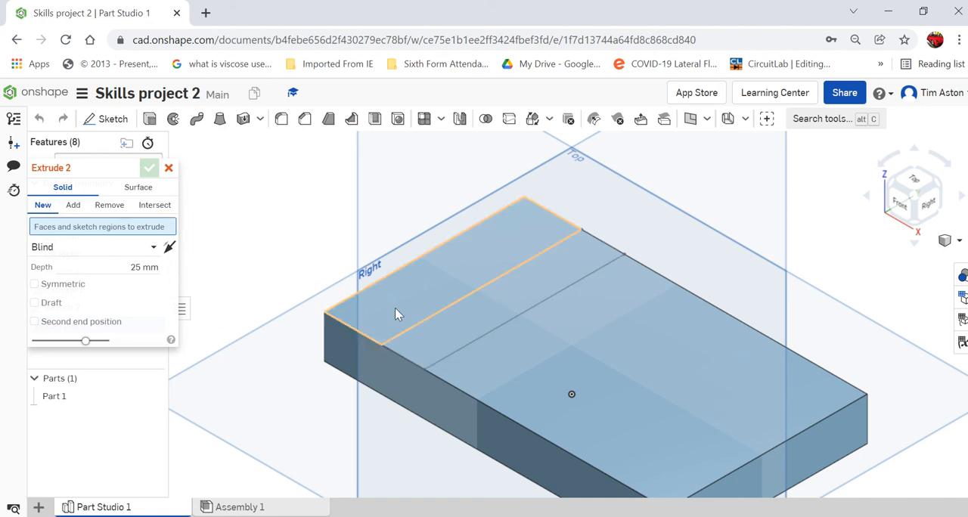
click(471, 333)
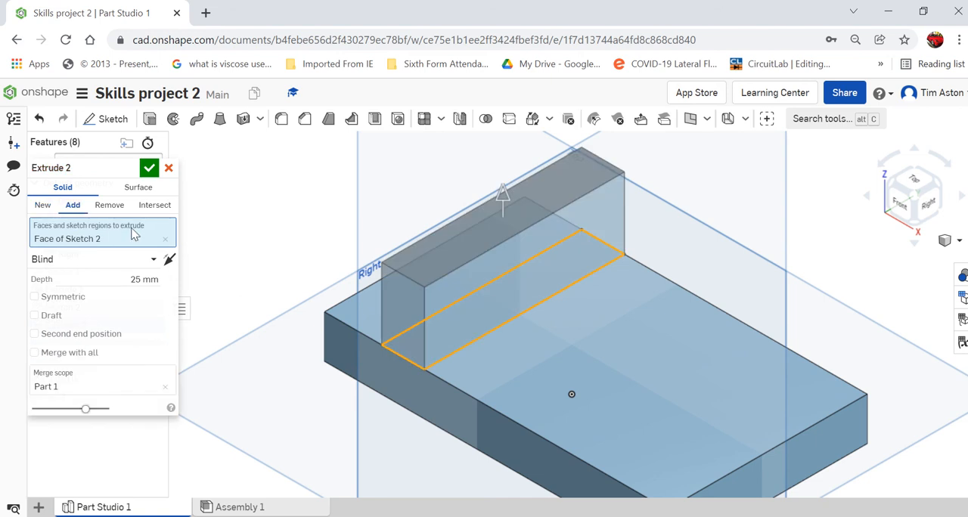
click(110, 206)
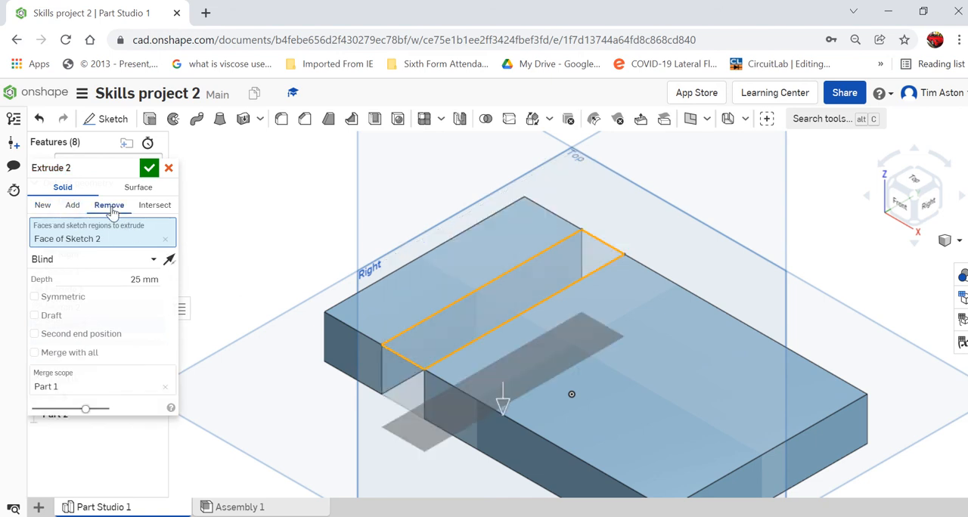
click(136, 280)
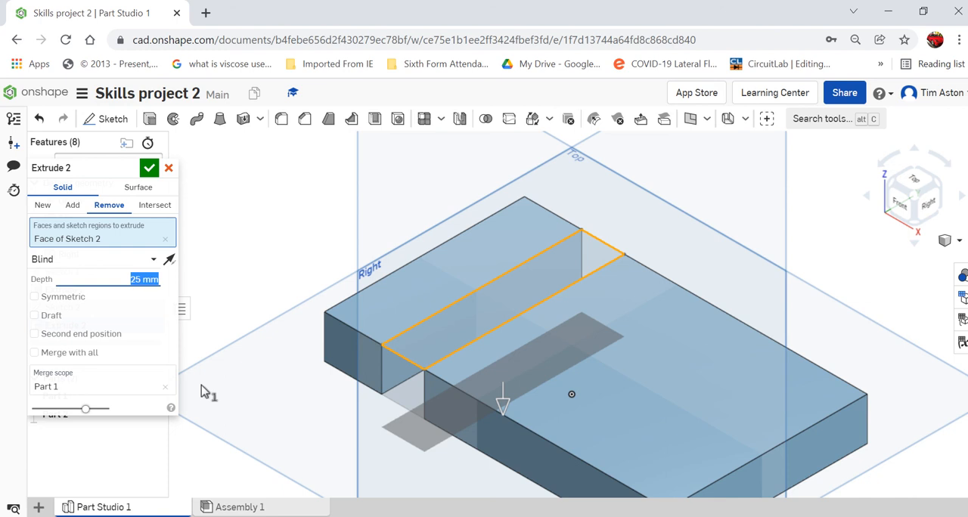
text(7.5)
key(Return)
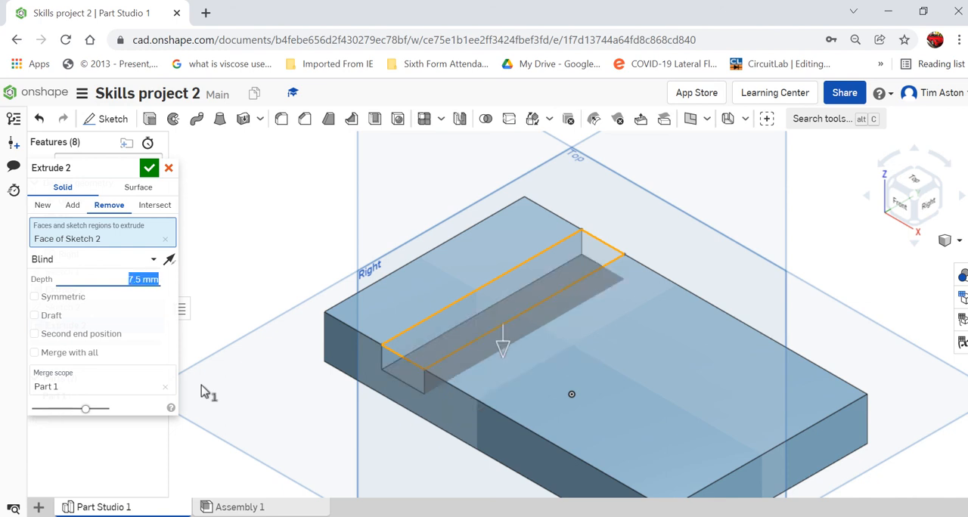
click(150, 168)
Sketch a corner rectangle about 18.2 by 24.6 mm on the plate's large top face, with one side on the short edge opposite the groove.
scroll(287, 253, down, 5)
scroll(410, 306, up, 5)
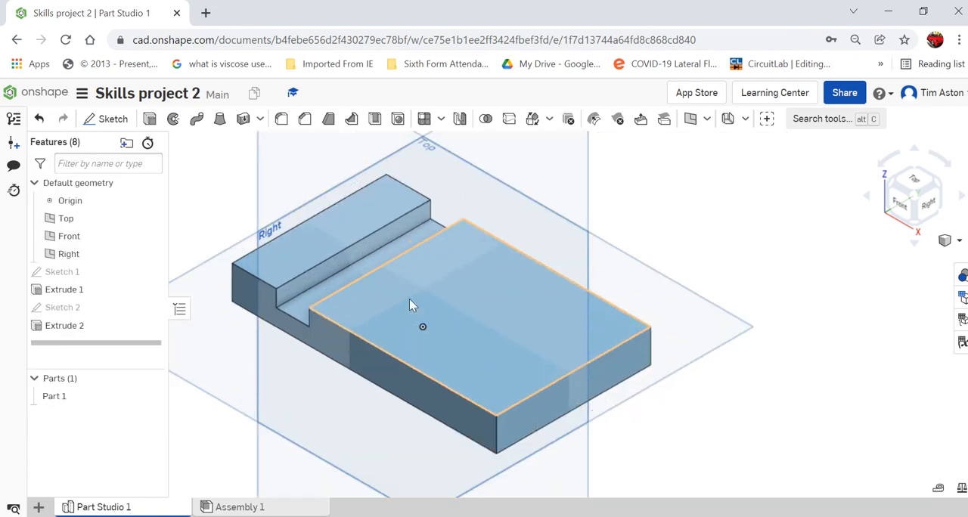
scroll(409, 306, up, 5)
scroll(380, 199, down, 8)
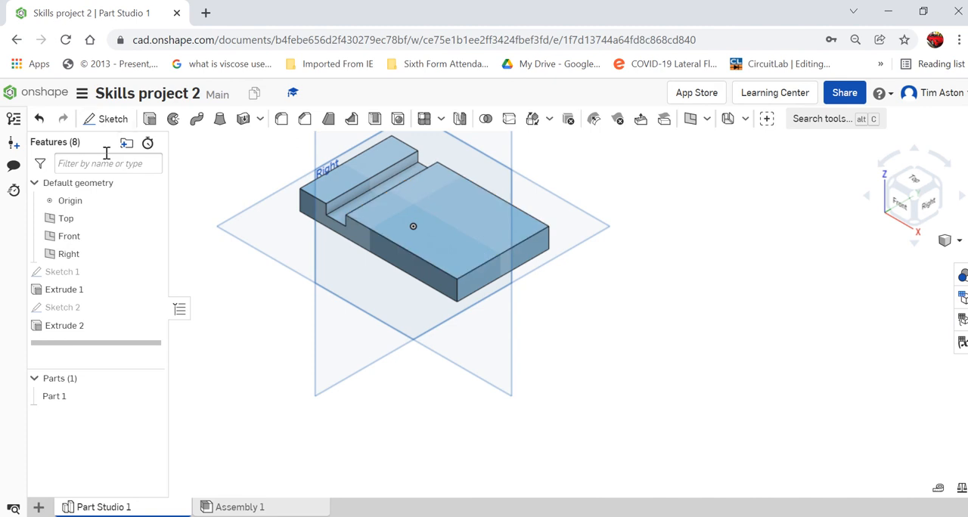
click(109, 118)
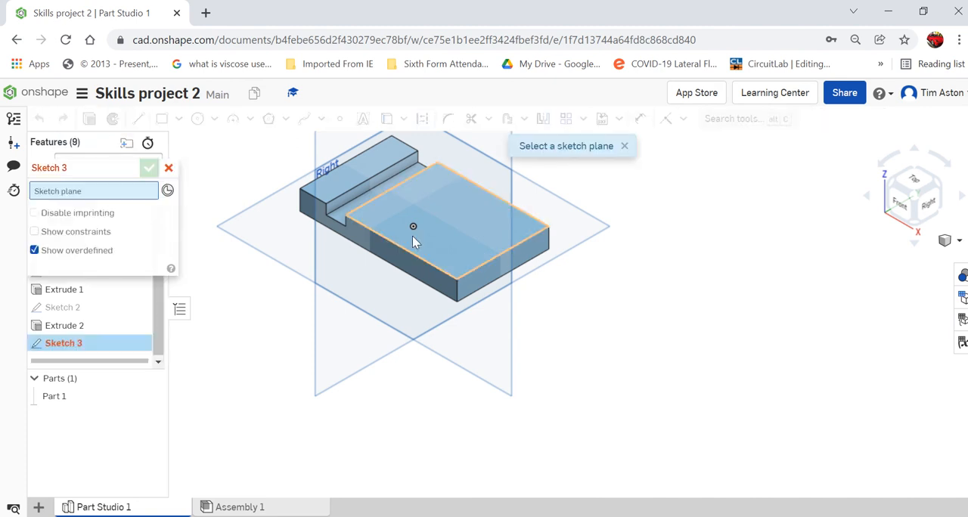
click(456, 239)
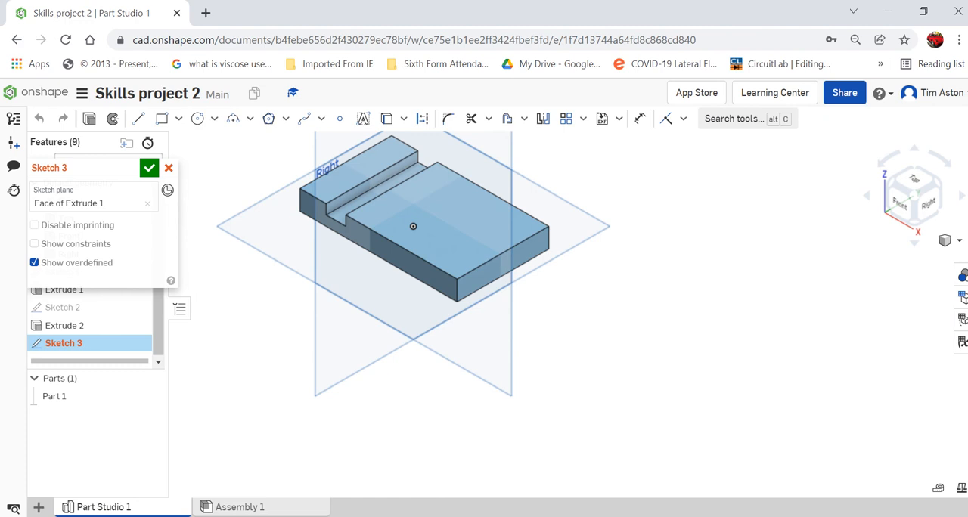
click(913, 186)
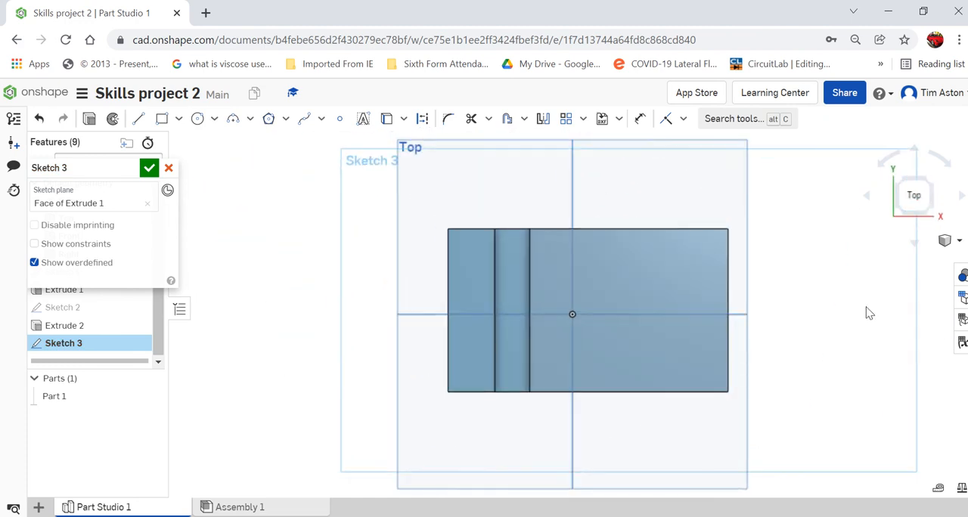
scroll(867, 312, up, 5)
click(161, 119)
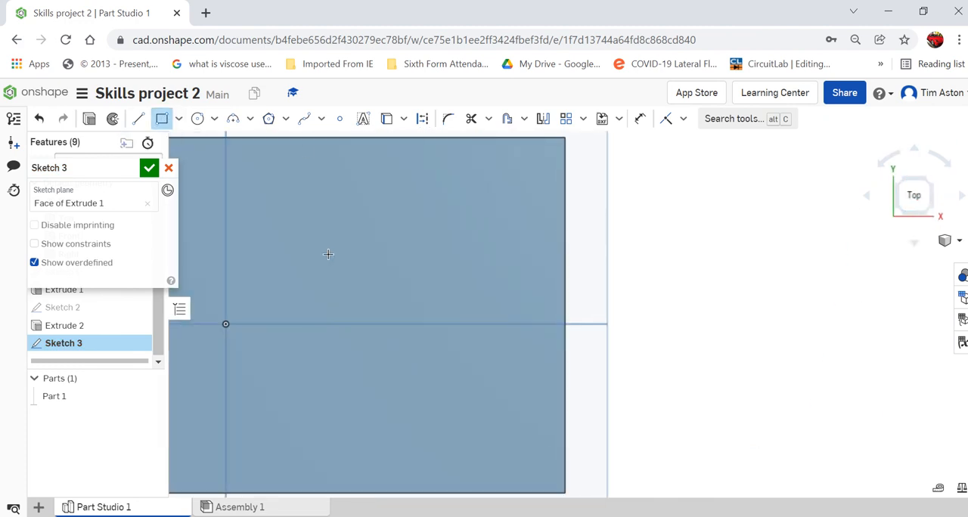
click(563, 250)
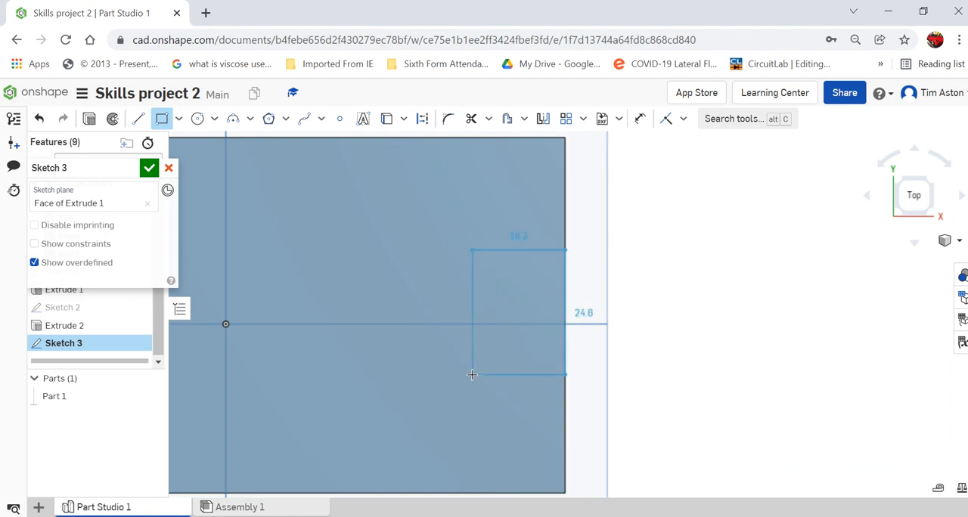
click(472, 374)
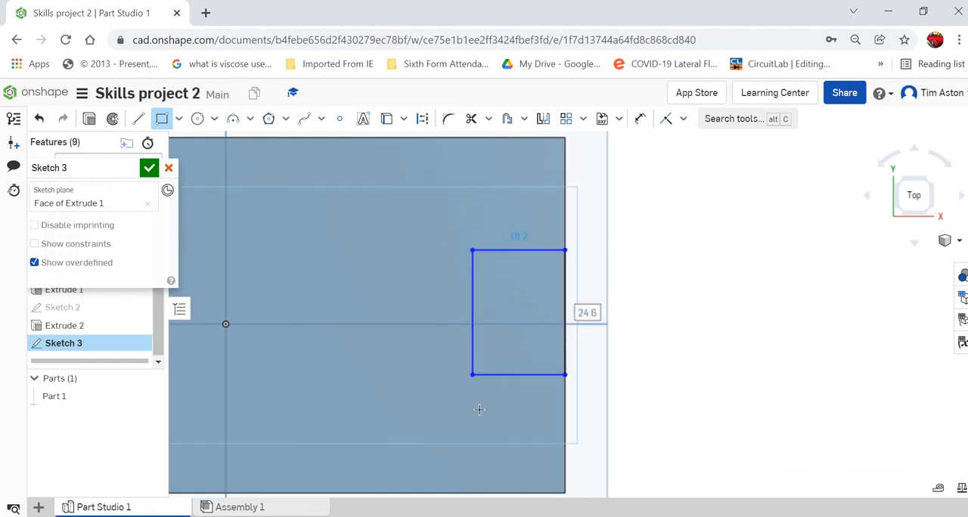
Set the edge rectangle's height to 24 mm and its width to 15 mm.
text(2)
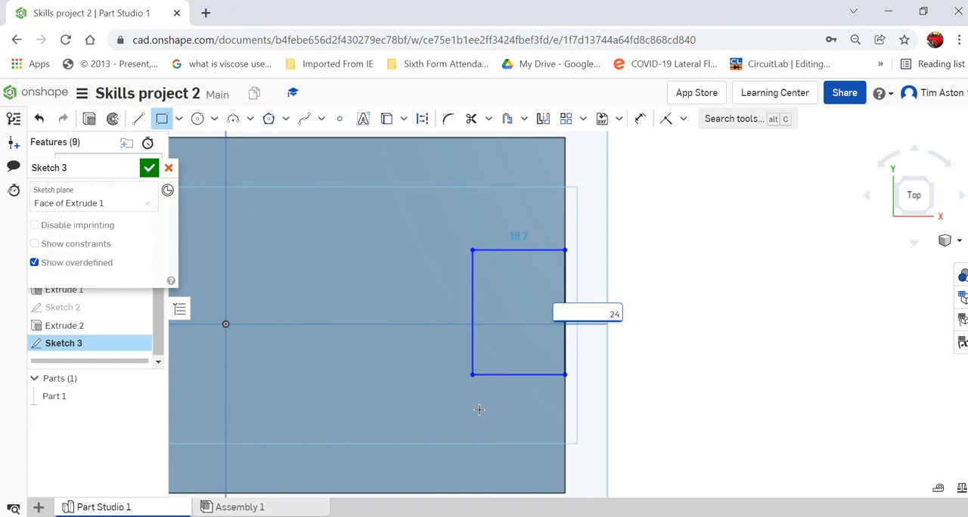
text(4)
key(Return)
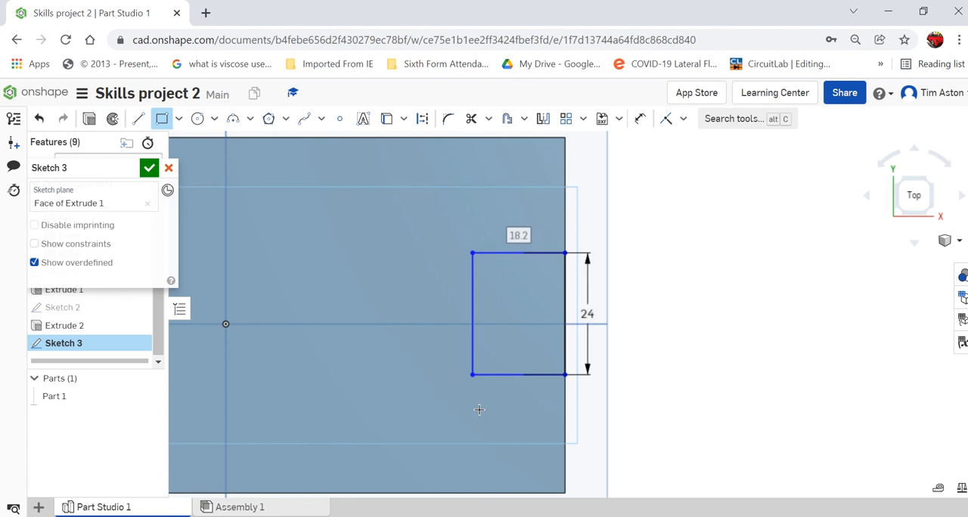
text(15)
key(Return)
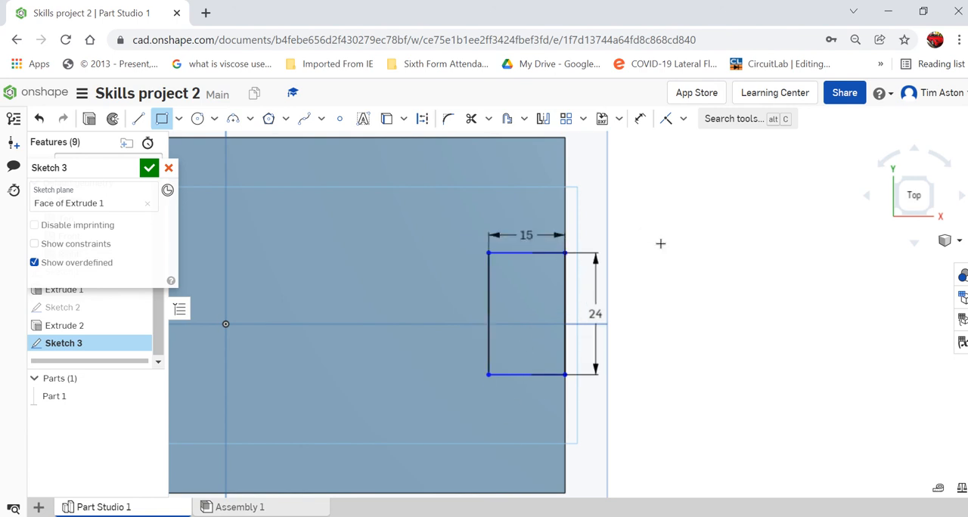
Dimension the rectangle's upper outer corner 23 mm from the plate's upper corner on the same edge, and finish the sketch.
scroll(663, 259, down, 2)
click(640, 121)
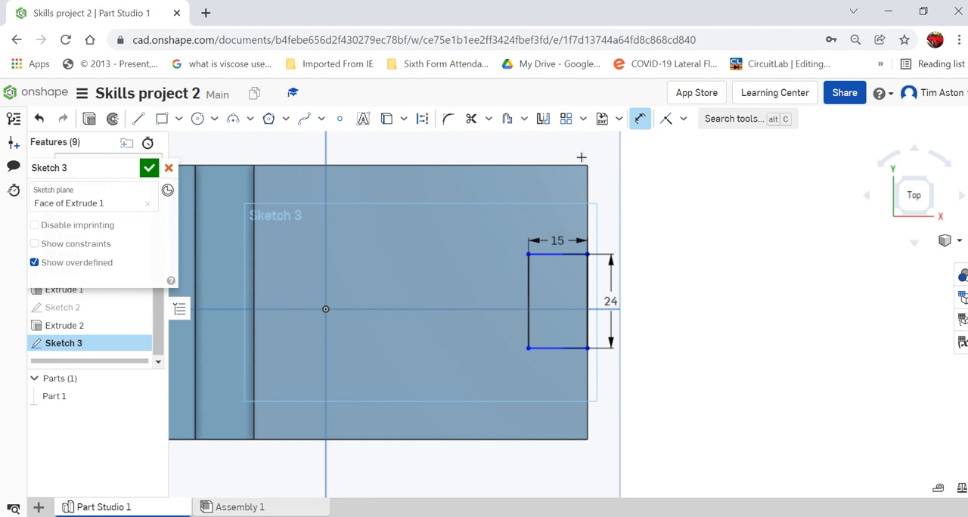
click(588, 165)
click(588, 254)
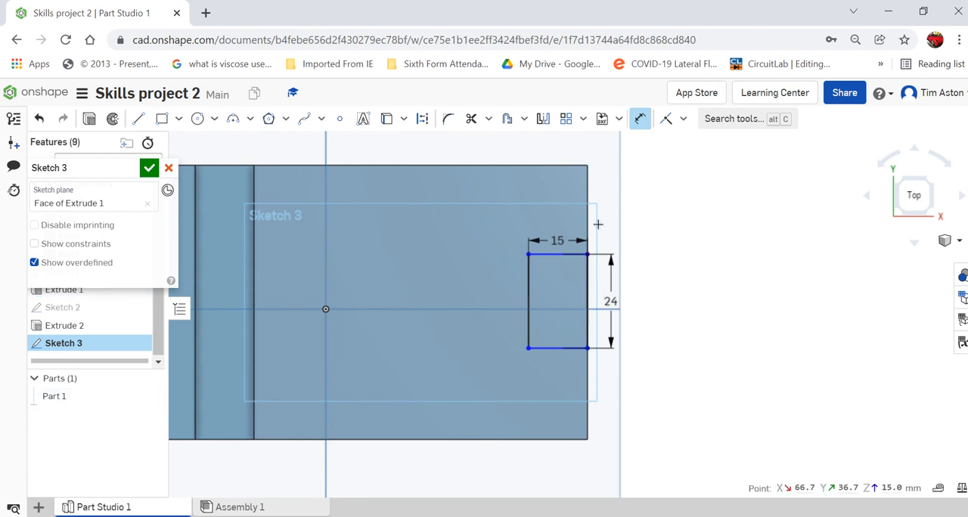
click(650, 224)
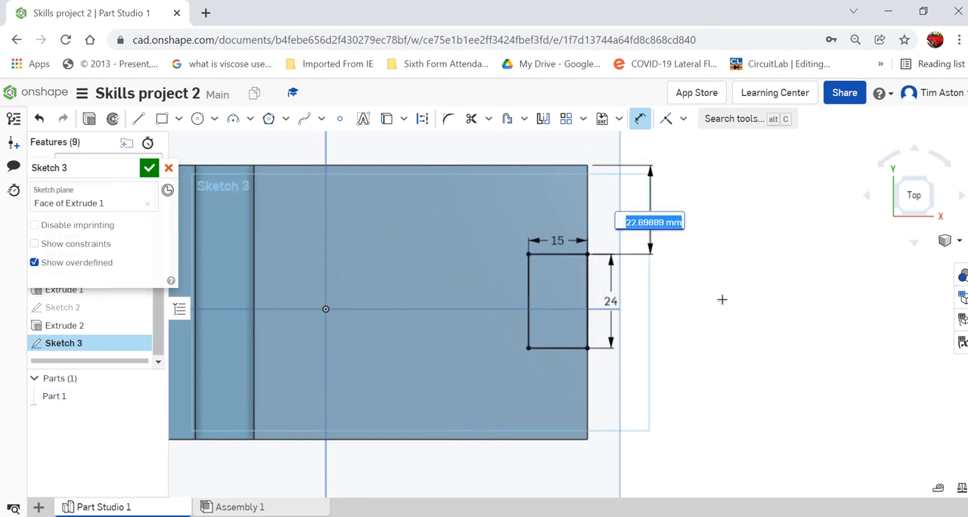
text(23)
key(Return)
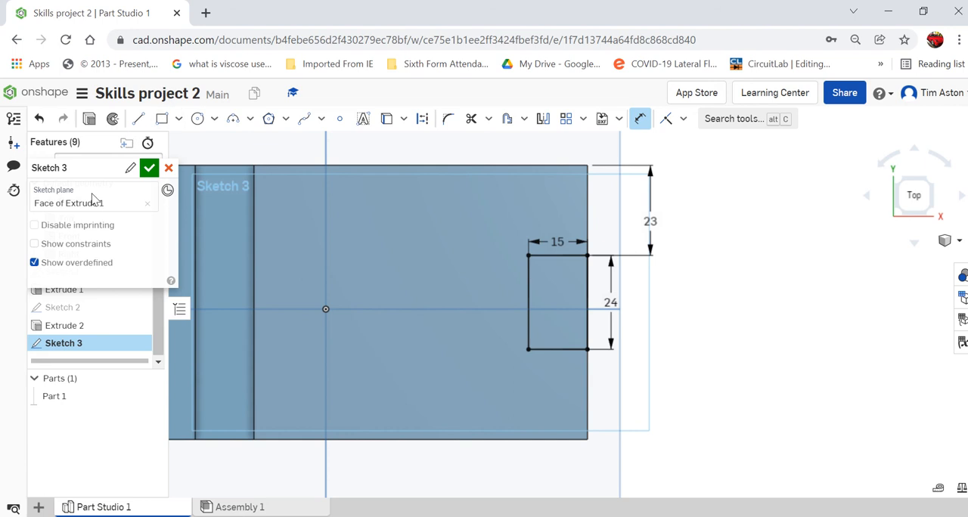
click(149, 168)
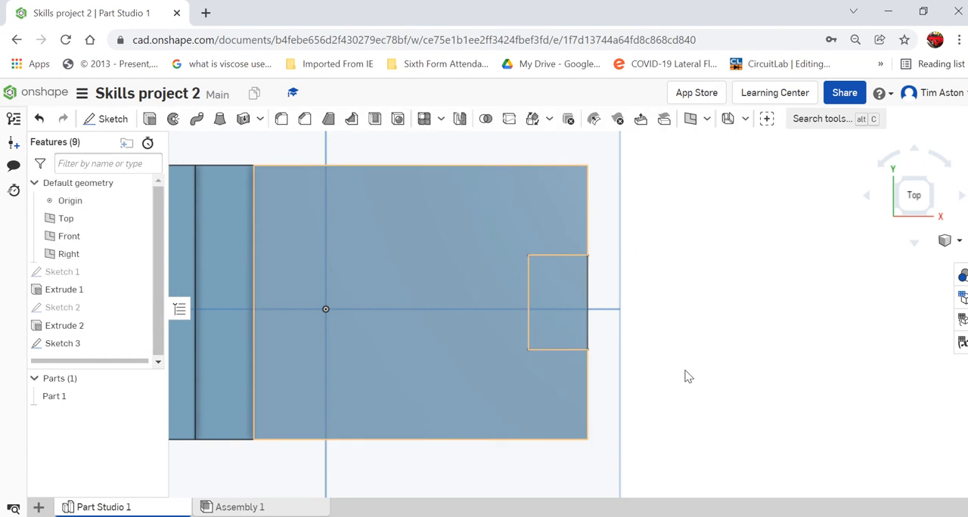
Extrude the edge rectangle downward through the plate as a Remove cut with a blind depth of 15 mm.
click(958, 240)
click(903, 238)
scroll(666, 360, up, 5)
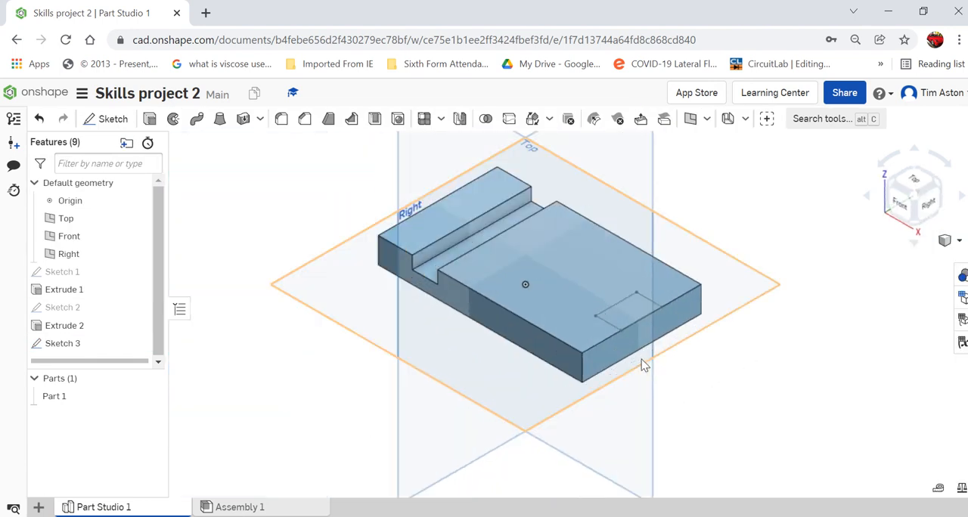
click(150, 120)
click(627, 294)
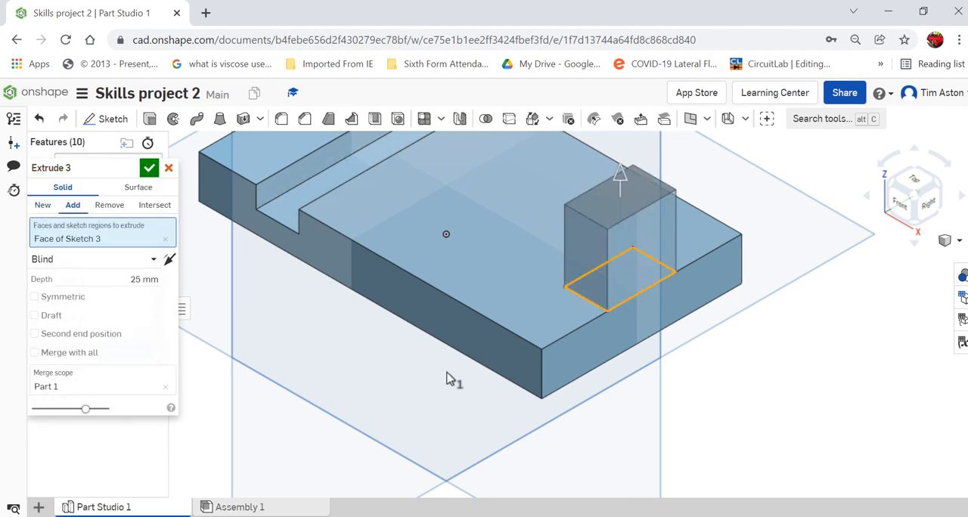
scroll(483, 341, down, 2)
drag(583, 224, 587, 400)
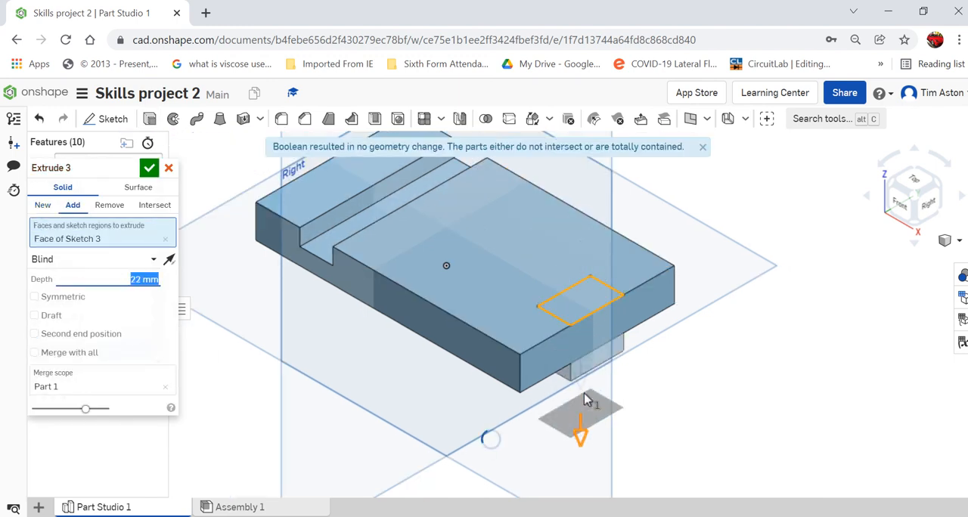
click(109, 205)
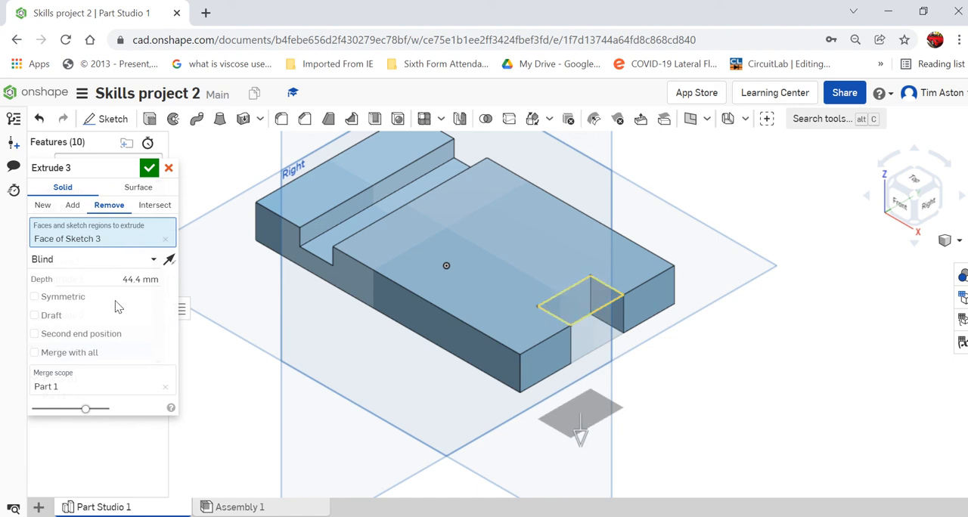
click(138, 279)
text(15)
key(Return)
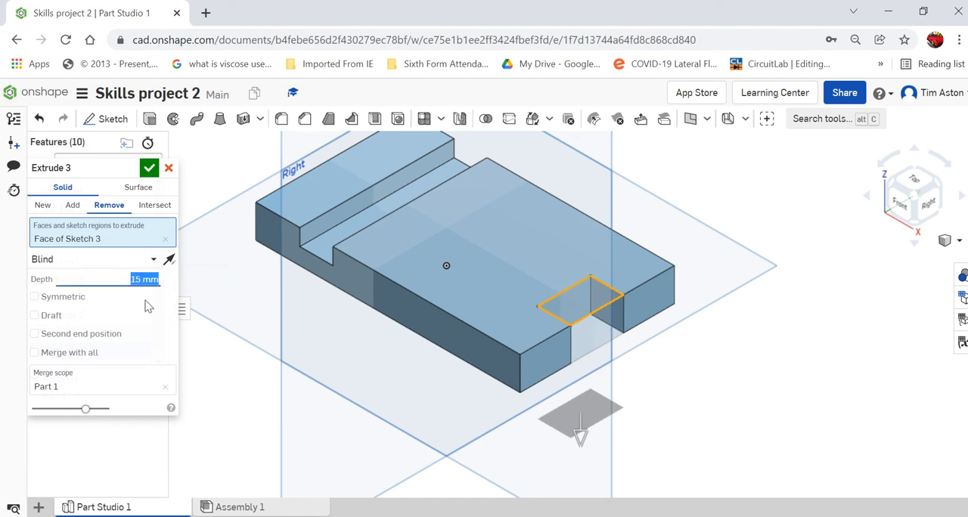
click(149, 168)
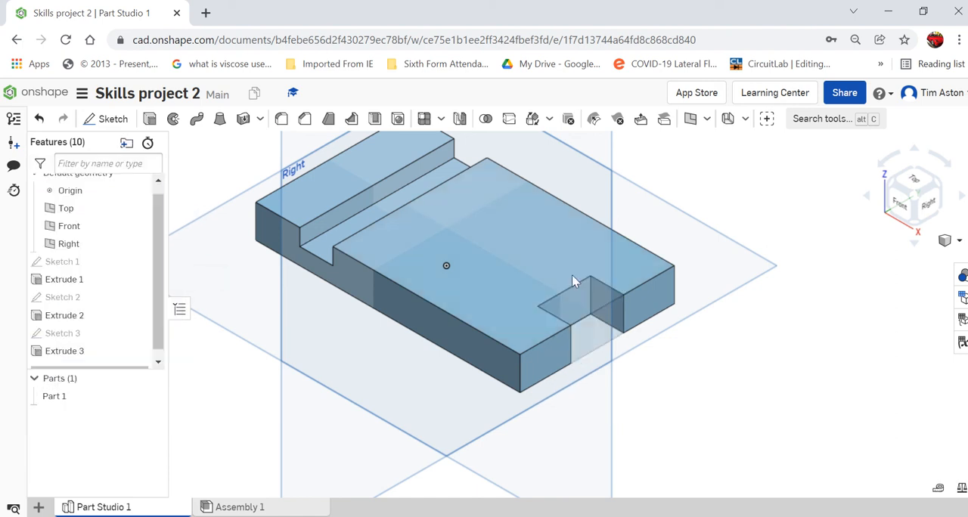
Chamfer the plate's upper short edge on the groove side with an equal distance of 7 mm.
mouse_move(728, 398)
right_down()
mouse_move(727, 371)
mouse_move(752, 398)
mouse_move(731, 398)
mouse_move(740, 391)
right_up()
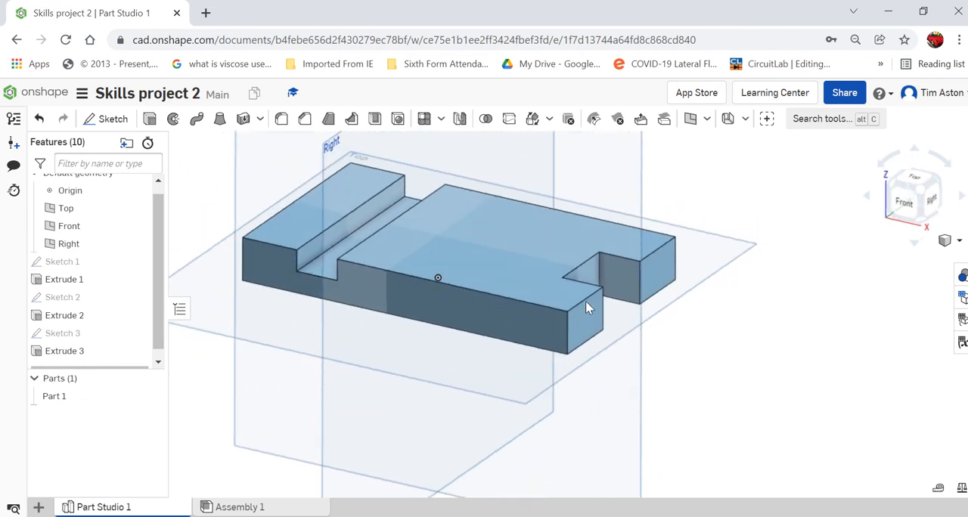
scroll(218, 168, up, 3)
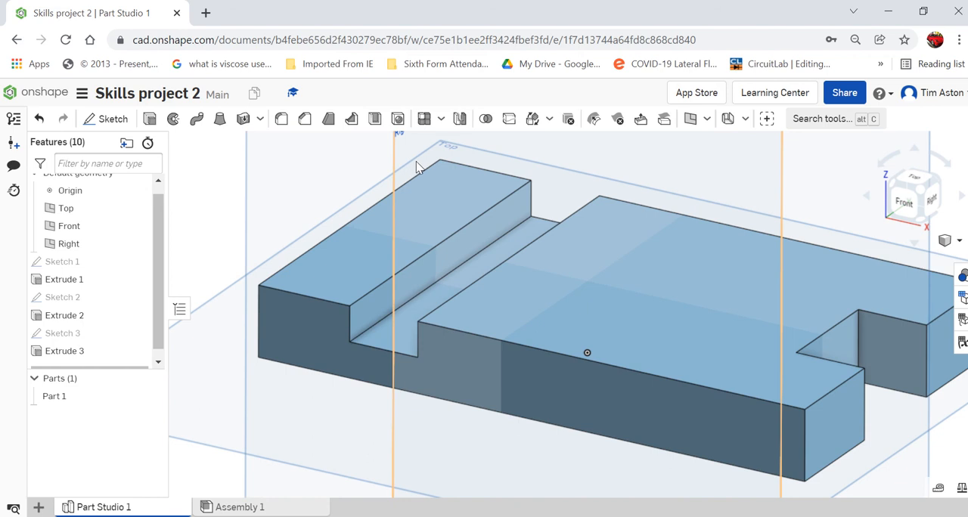
click(307, 120)
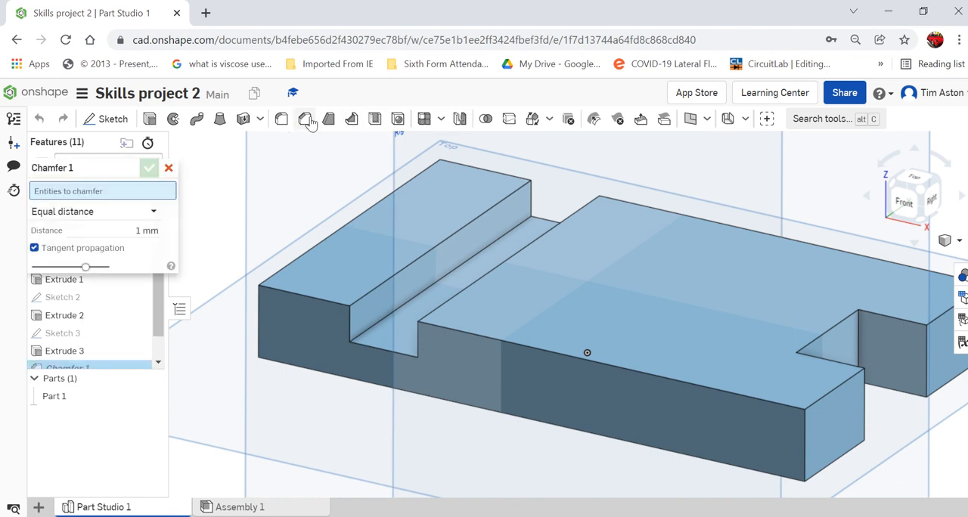
click(300, 257)
scroll(277, 295, up, 5)
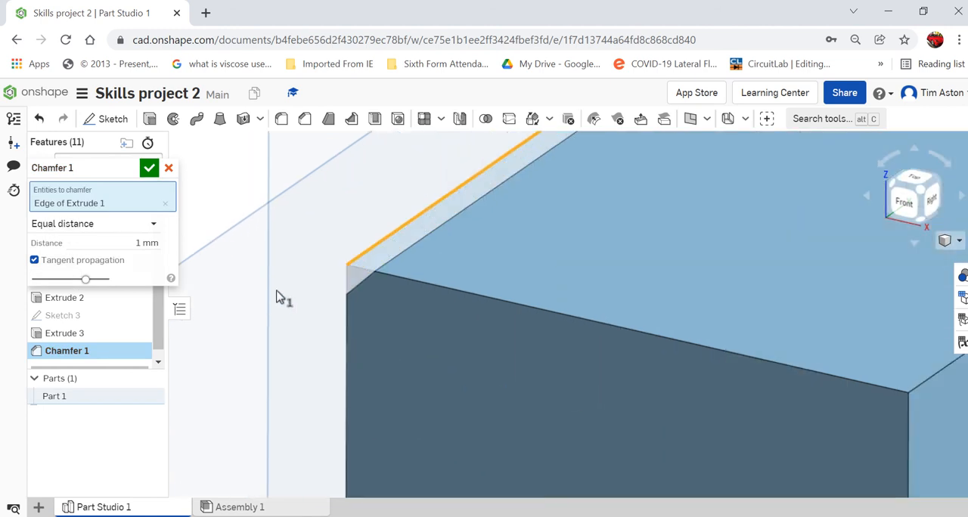
scroll(277, 295, down, 2)
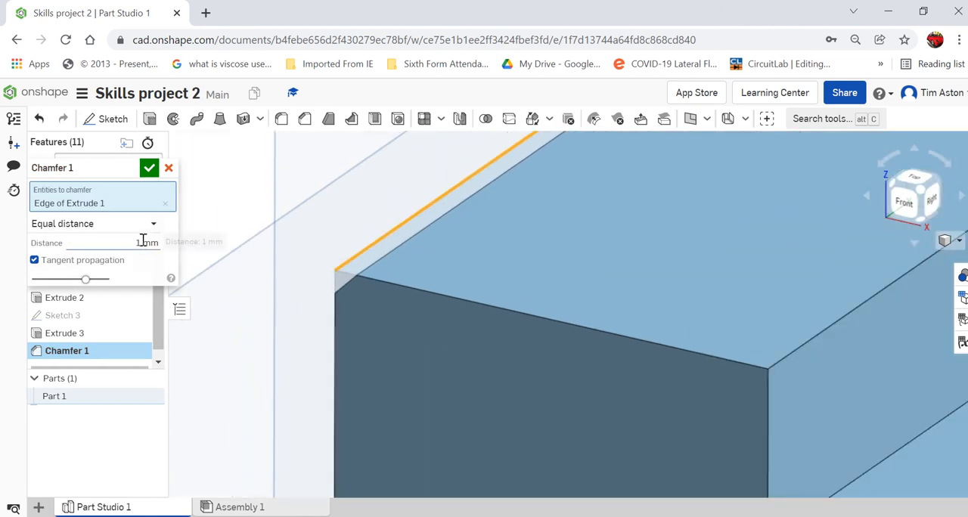
click(143, 241)
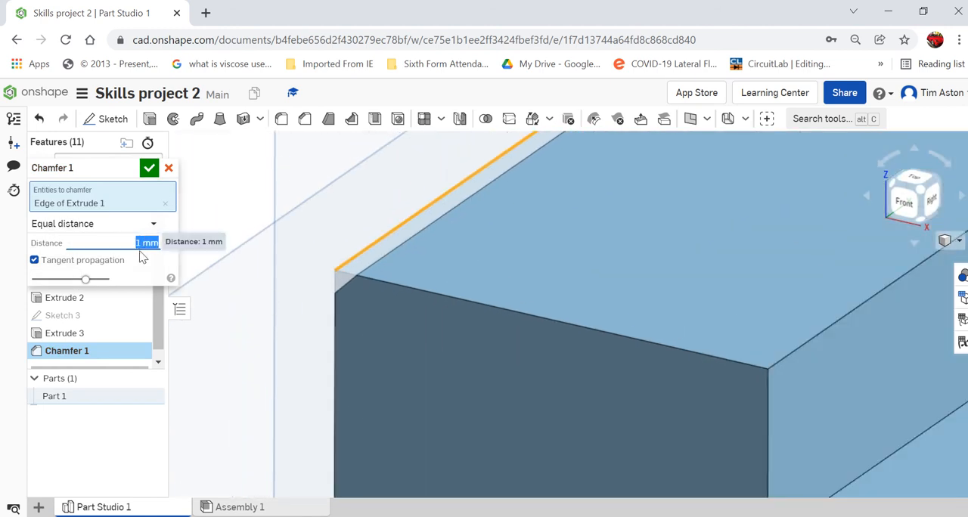
key(BackSpace)
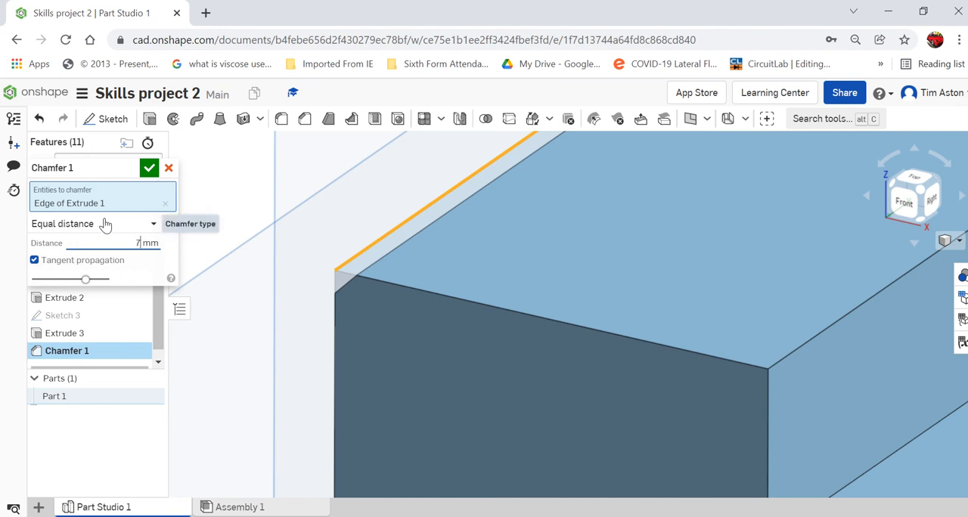
click(169, 168)
key(f)
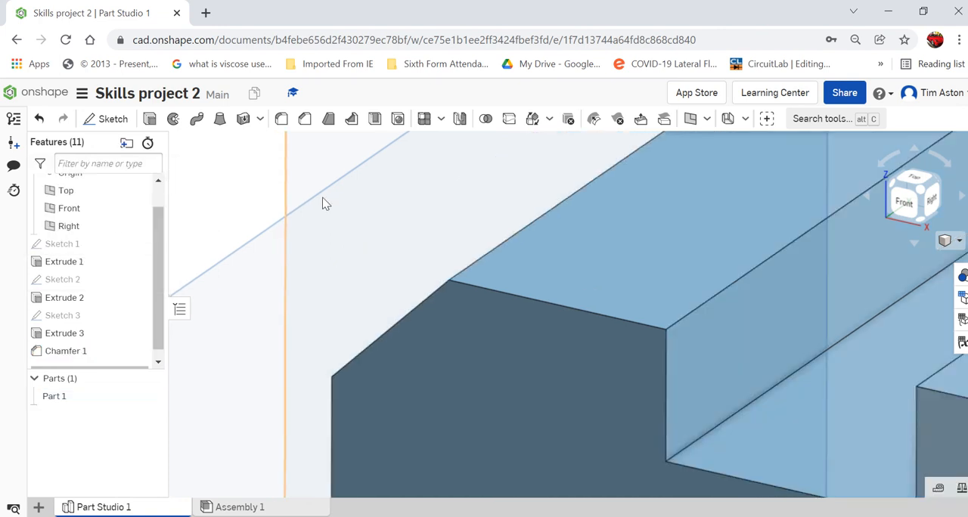
Rename the Part Studio 1 tab as Base.
scroll(451, 353, up, 5)
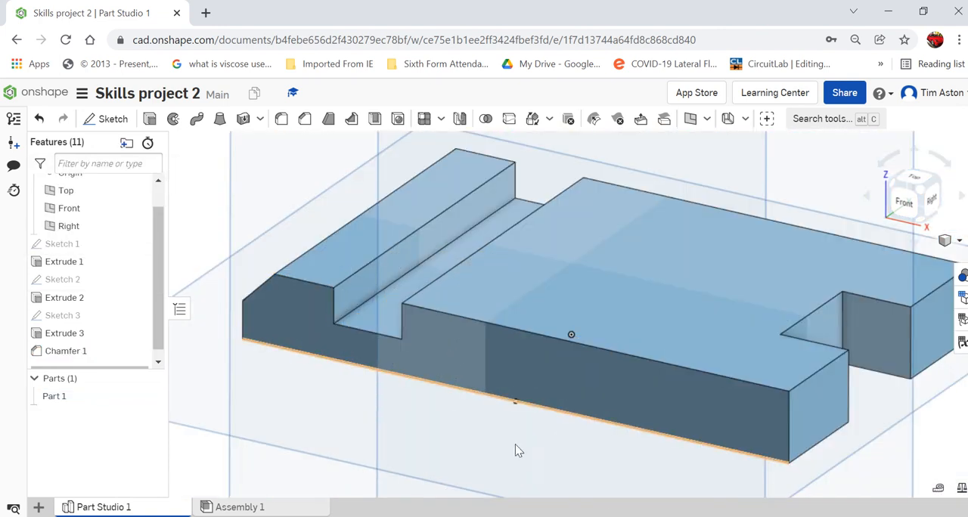
scroll(425, 365, down, 2)
right_drag(453, 423, 432, 446)
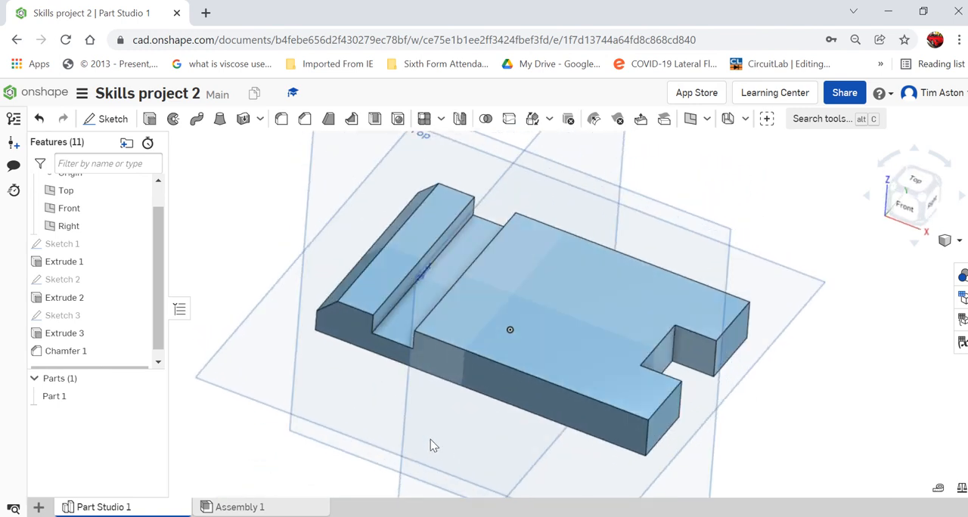
right_click(149, 513)
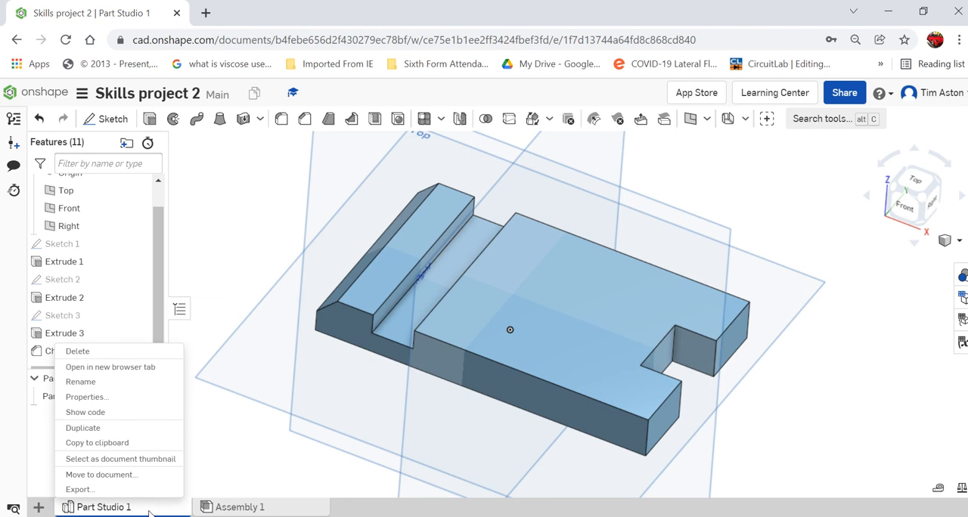
click(107, 382)
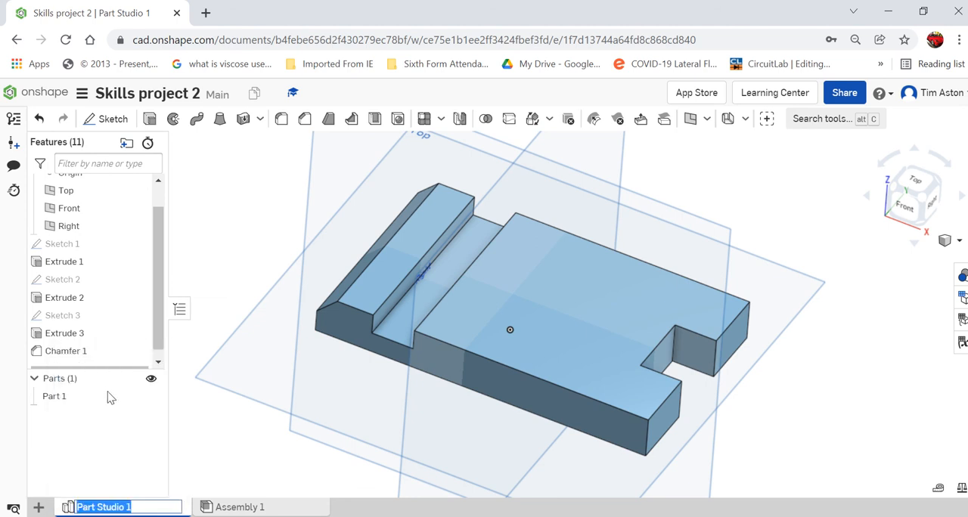
text(B)
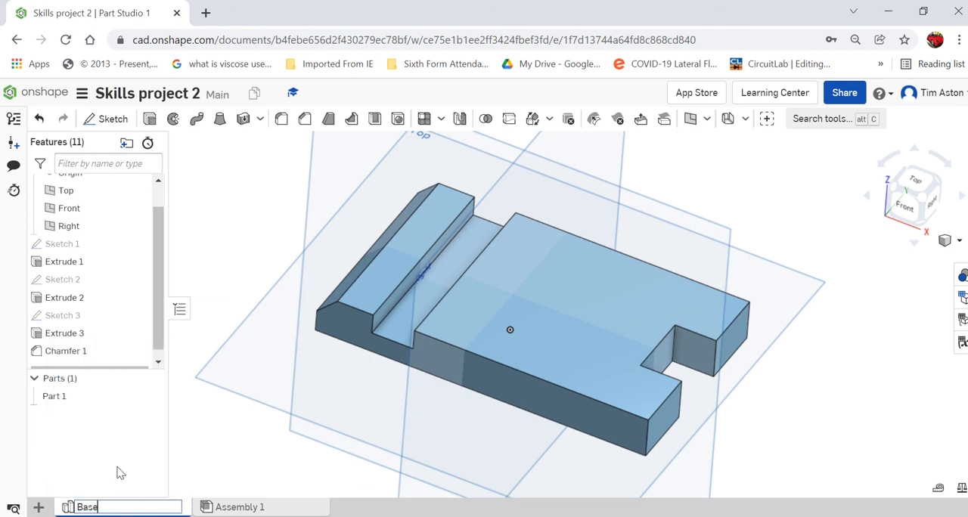
text(ase)
key(Return)
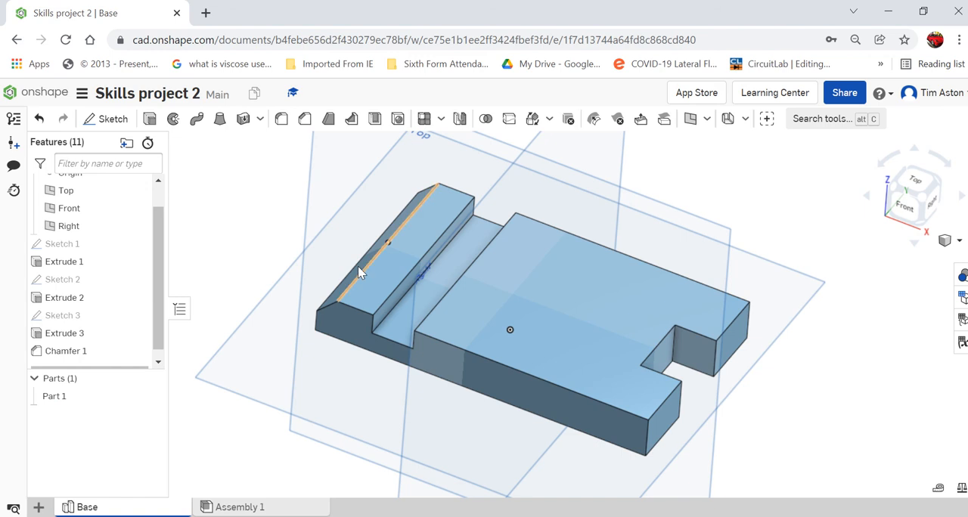
scroll(830, 403, down, 2)
scroll(826, 385, up, 2)
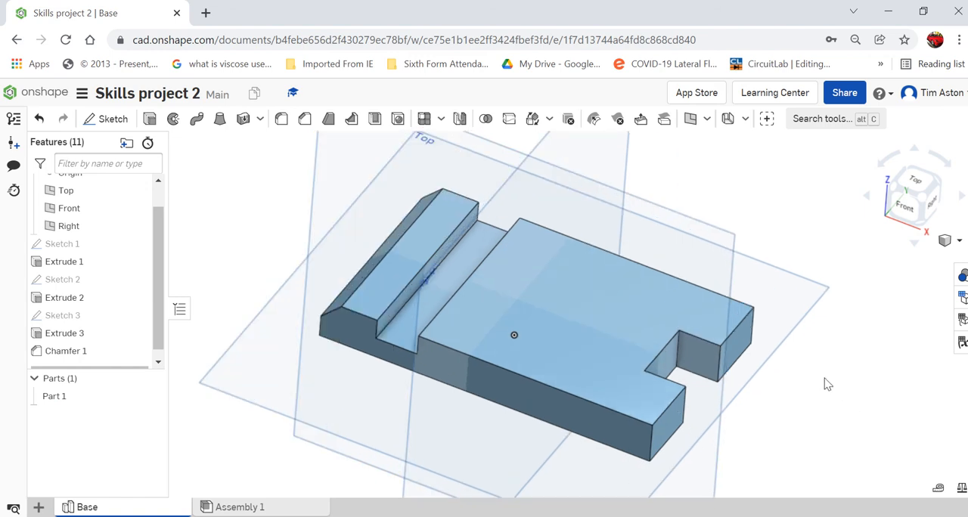
scroll(827, 385, down, 2)
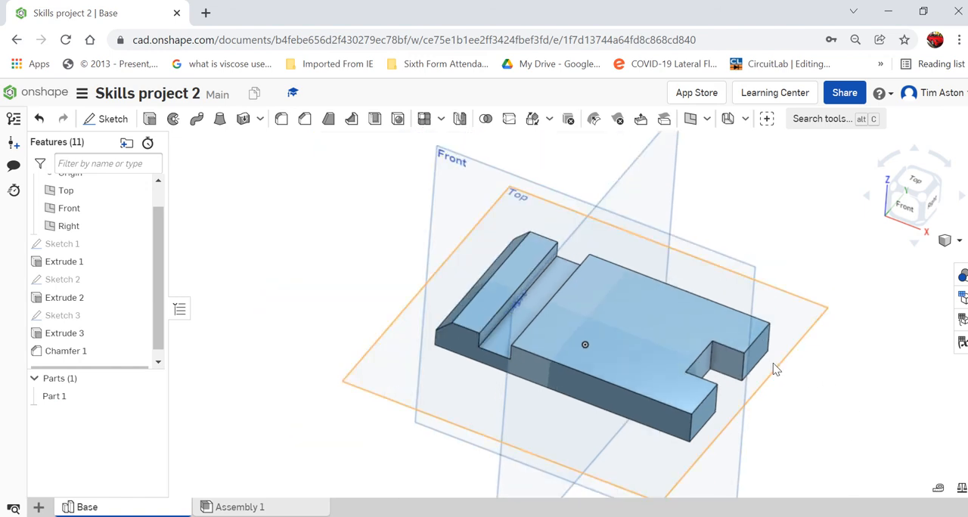